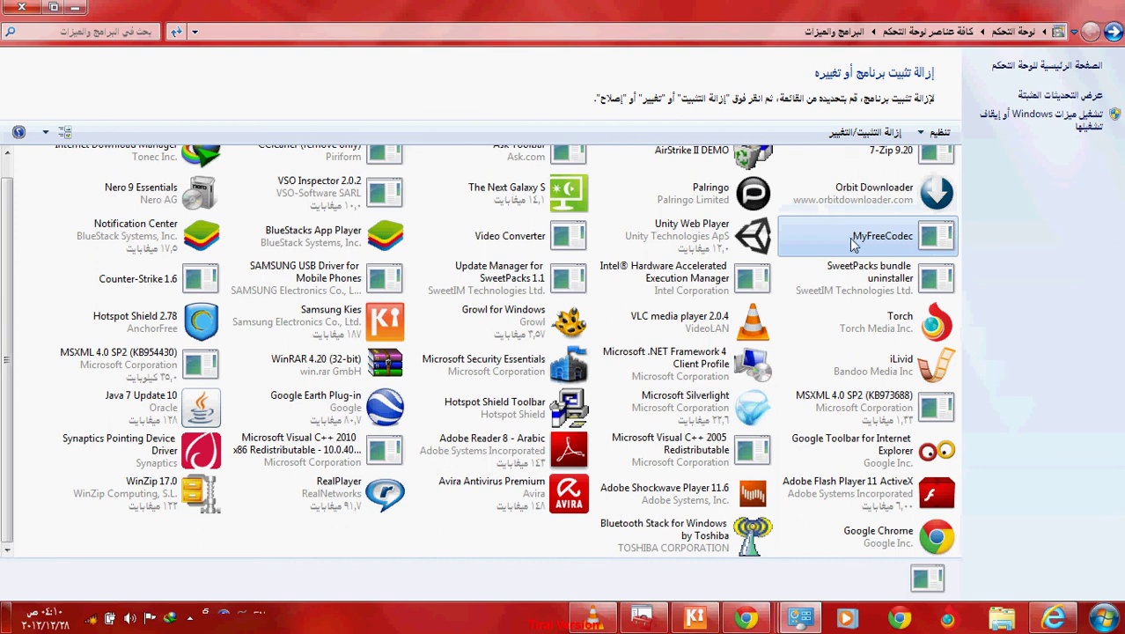
- Check the installed programs for the Microsoft Silverlight, Microsoft .NET Framework 4 Client Profile and MyFreeCodec entries
click(764, 405)
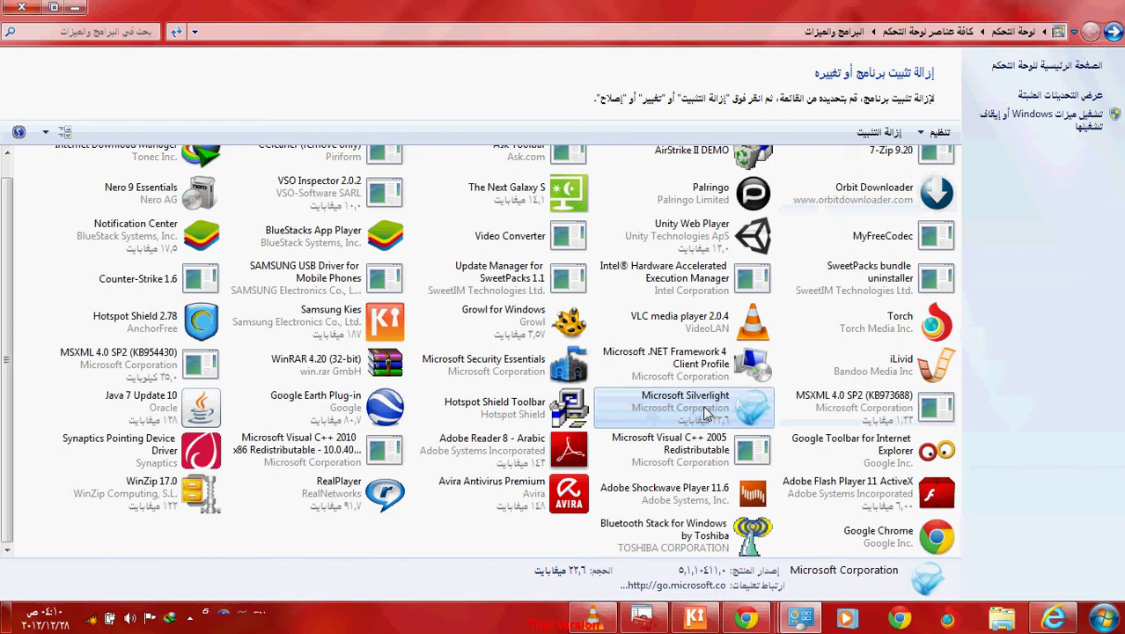
click(679, 368)
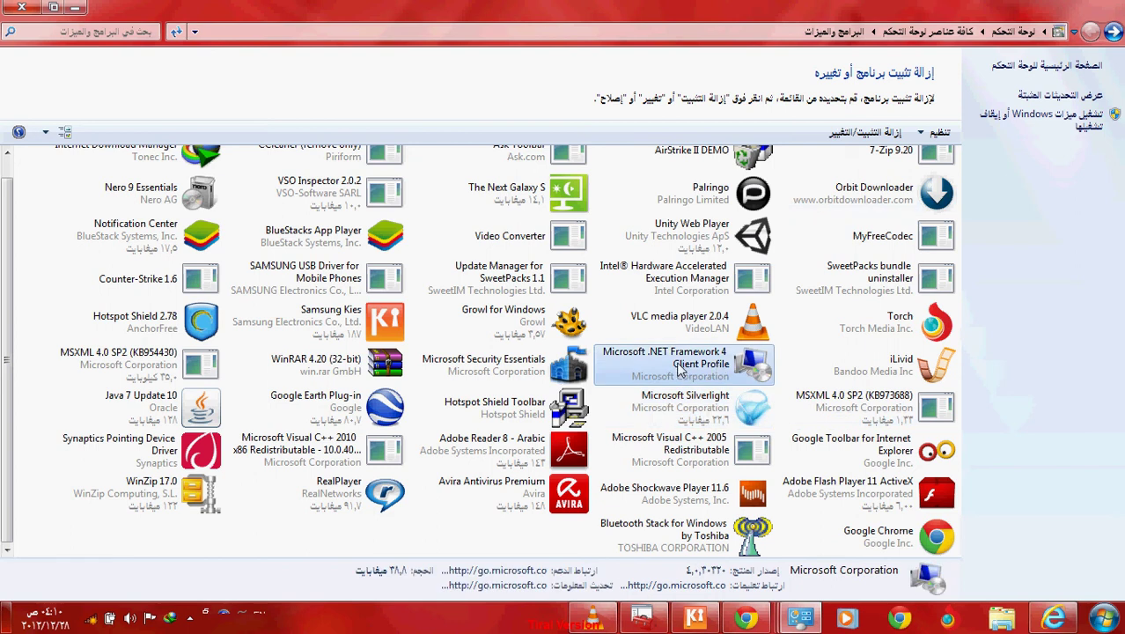
click(672, 402)
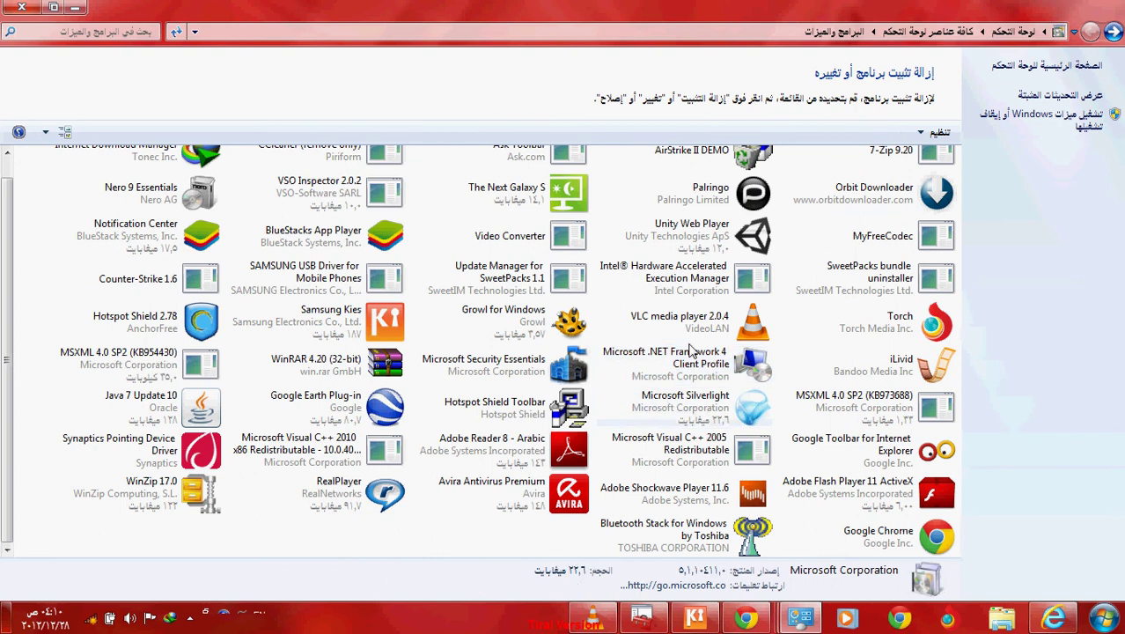
click(692, 351)
click(911, 245)
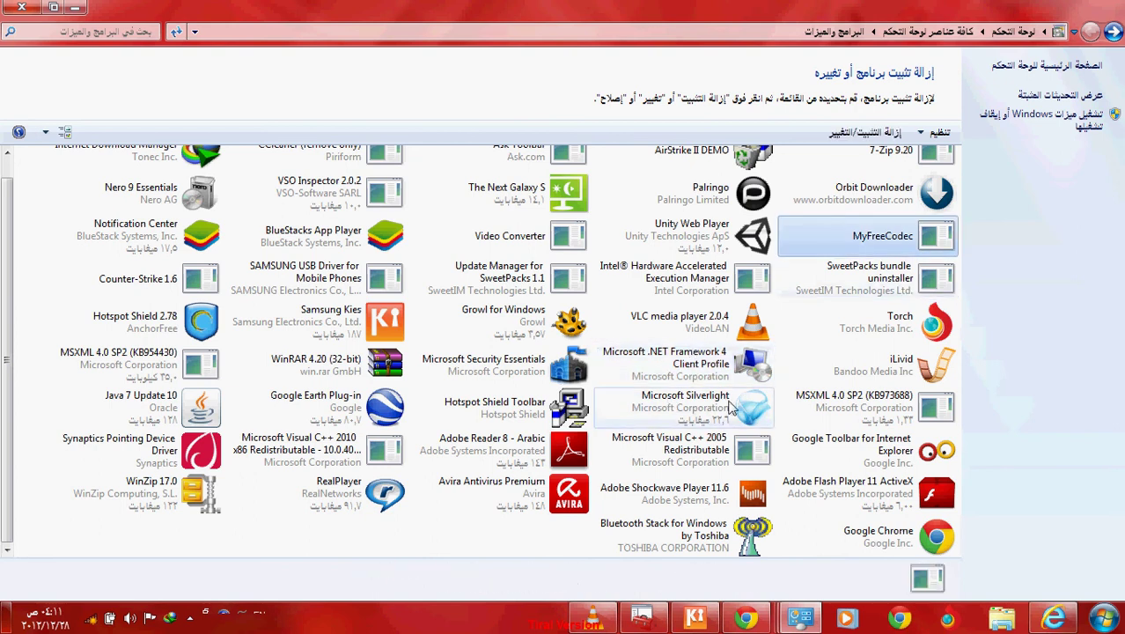
click(695, 363)
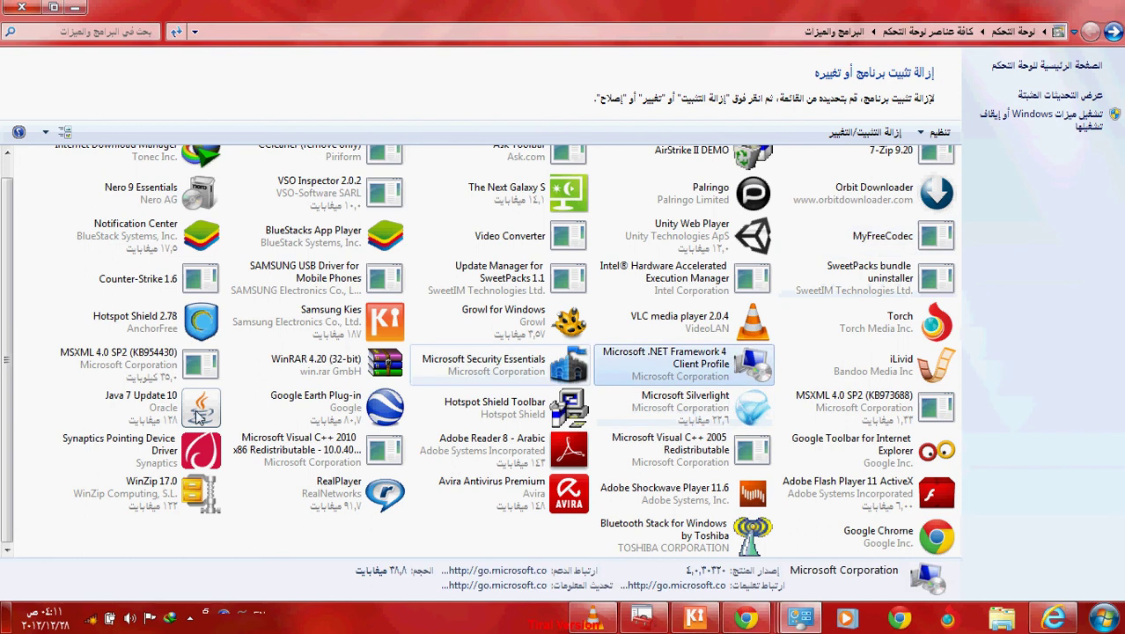
- Sort the list of installed programs by name
right_click(29, 461)
mouse_move(121, 484)
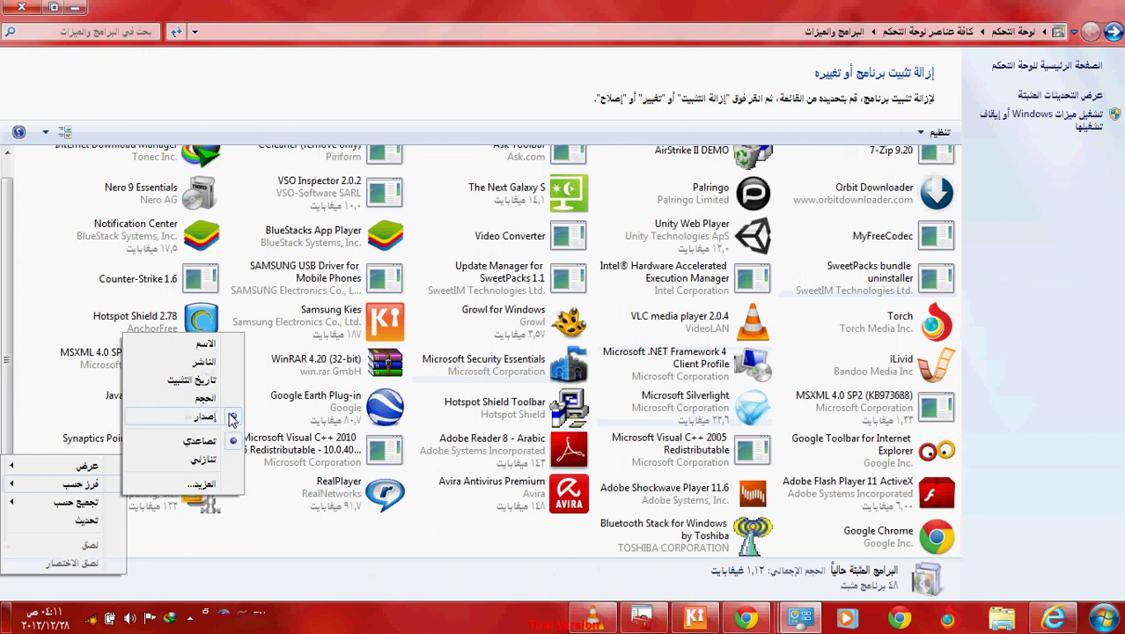
click(226, 353)
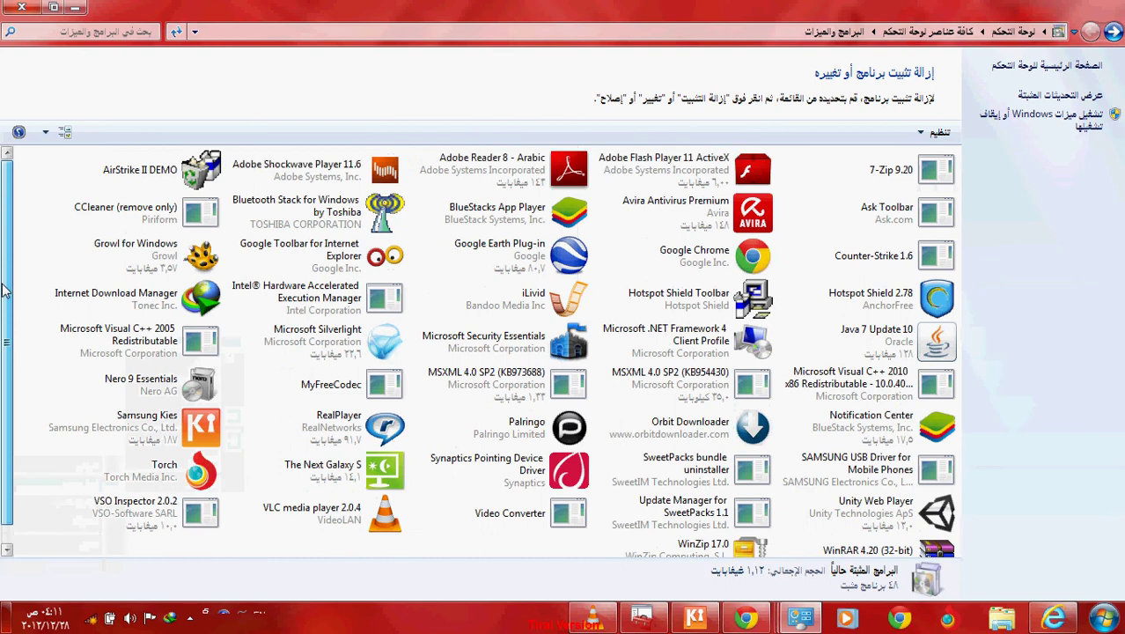
- Locate the Microsoft Silverlight and MyFreeCodec entries in the name-sorted program list
drag(4, 290, 5, 389)
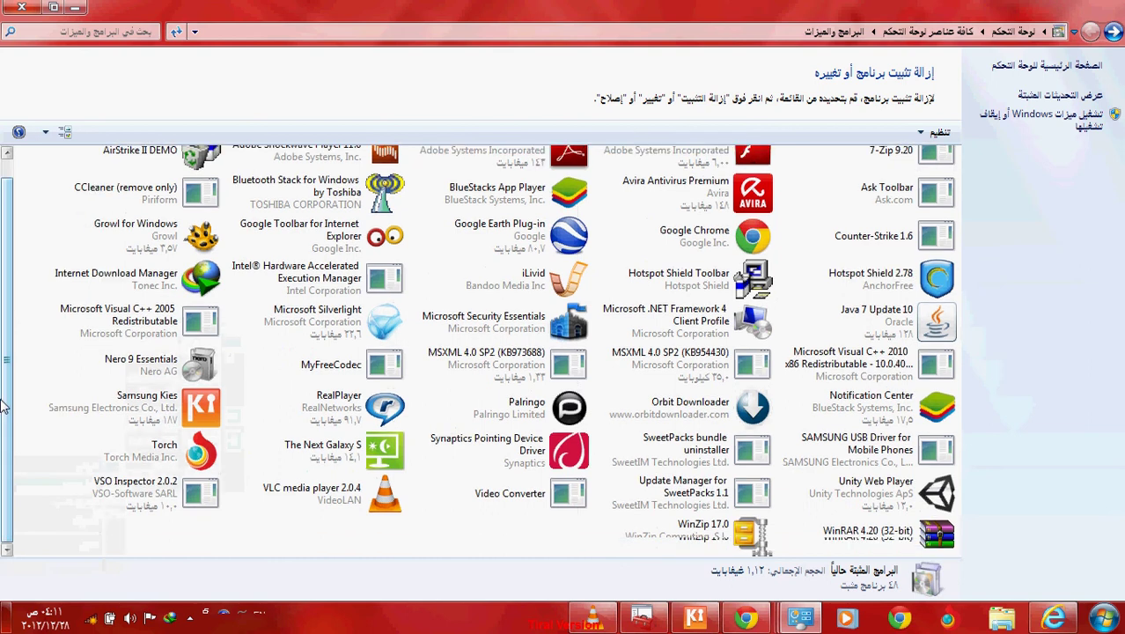
click(357, 312)
click(377, 377)
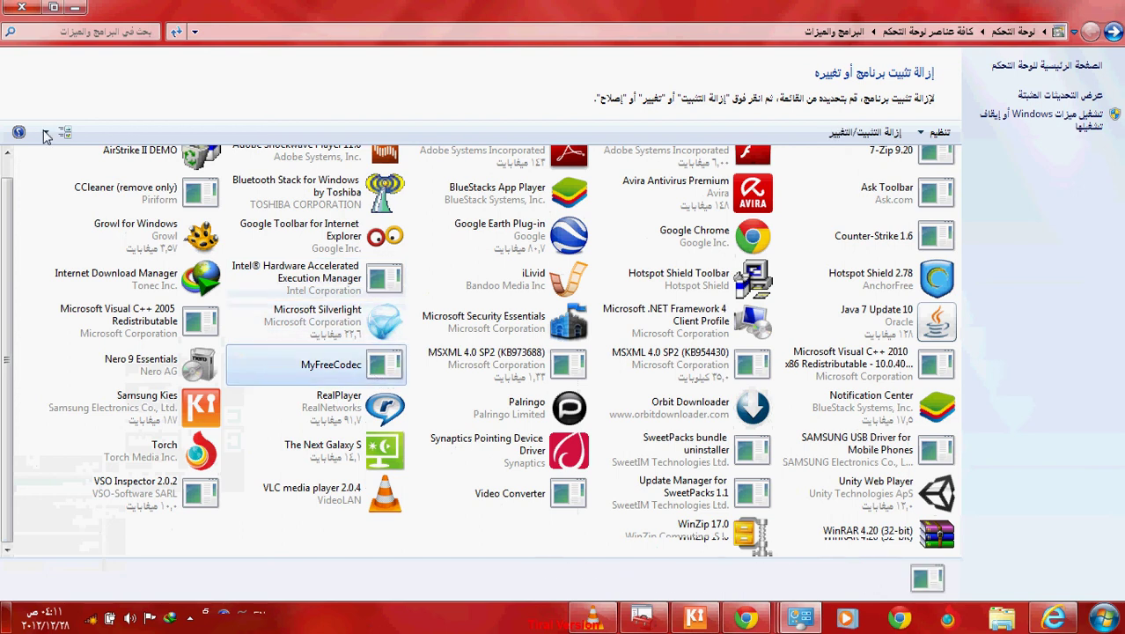
- Change the installed programs view to large icons, keeping MyFreeCodec selected
click(65, 133)
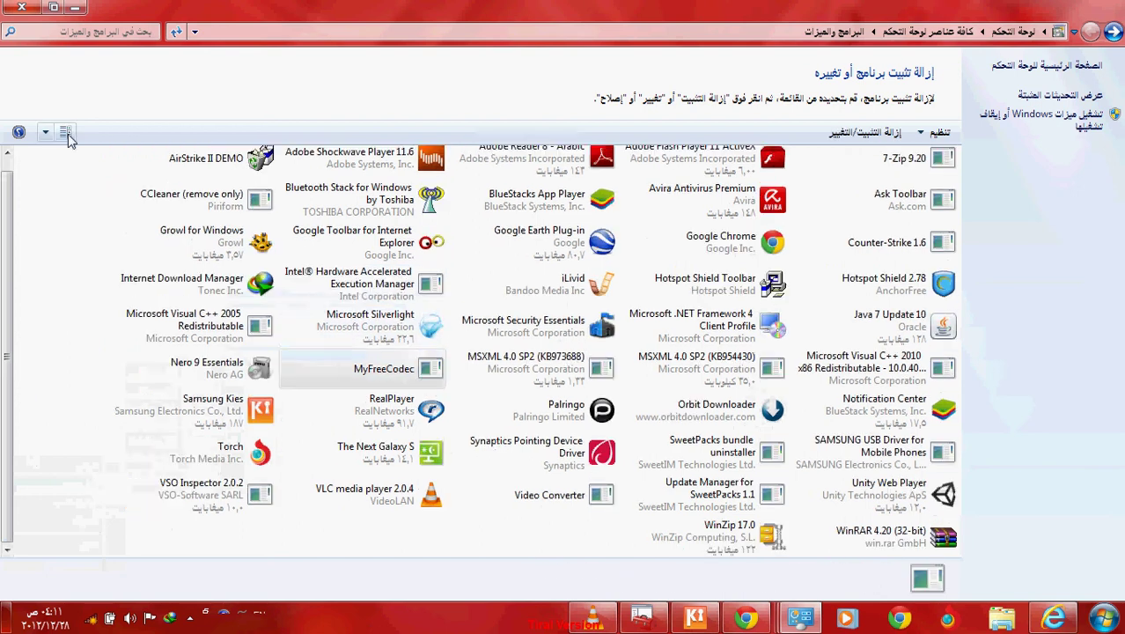
click(385, 373)
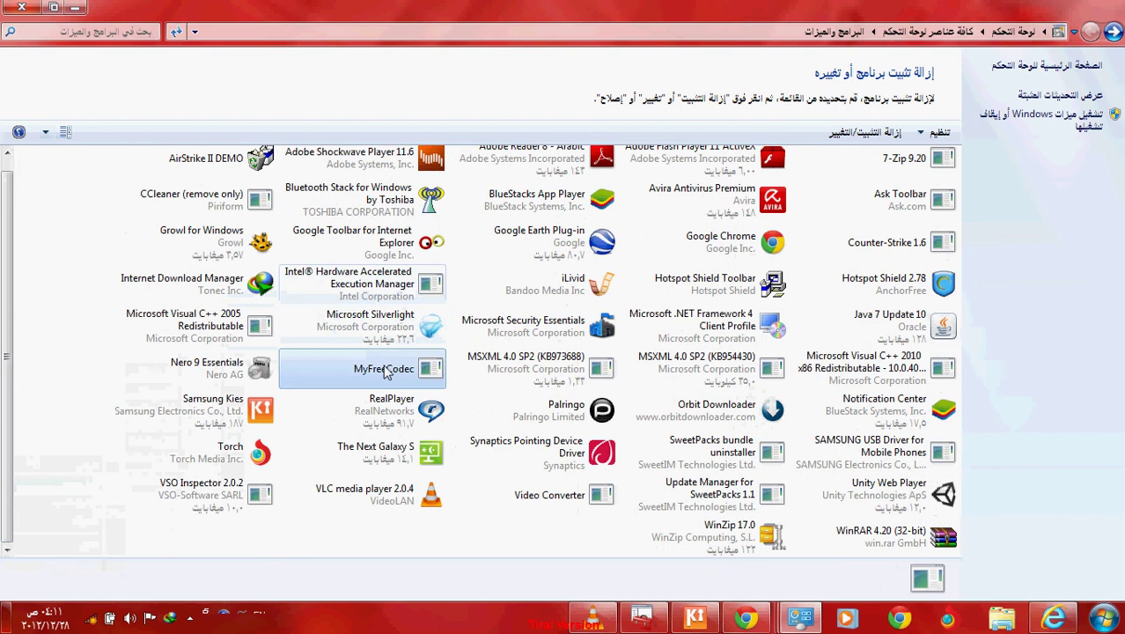
click(66, 133)
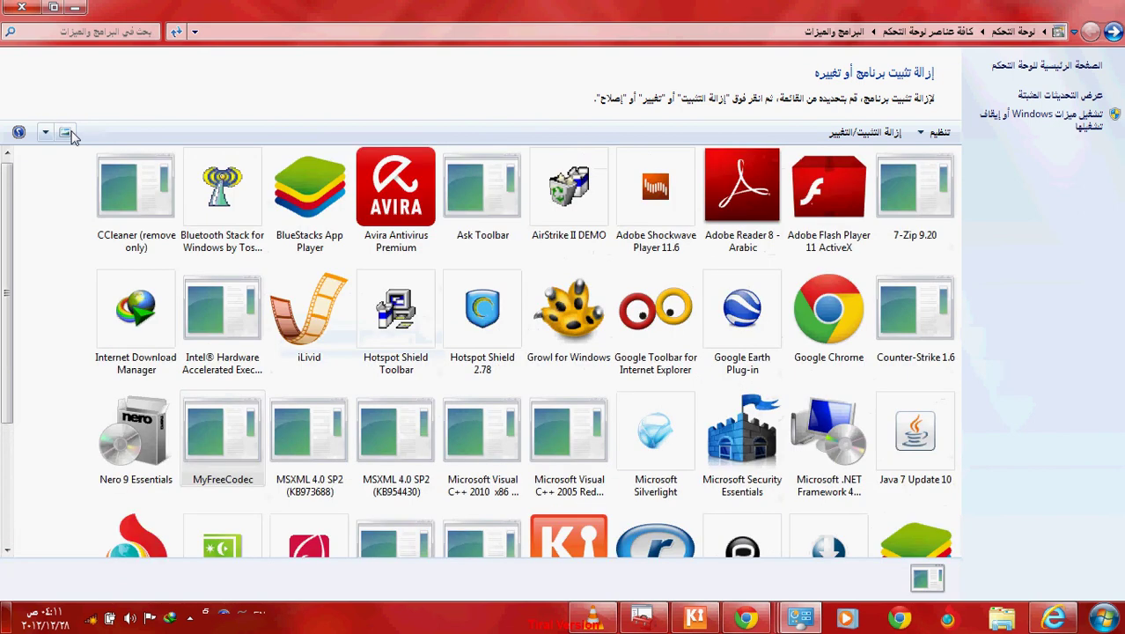
- Find the SAMSUNG USB Driver for Mobile Phones and Samsung Kies among the installed programs and view their details
drag(3, 262, 5, 411)
click(475, 413)
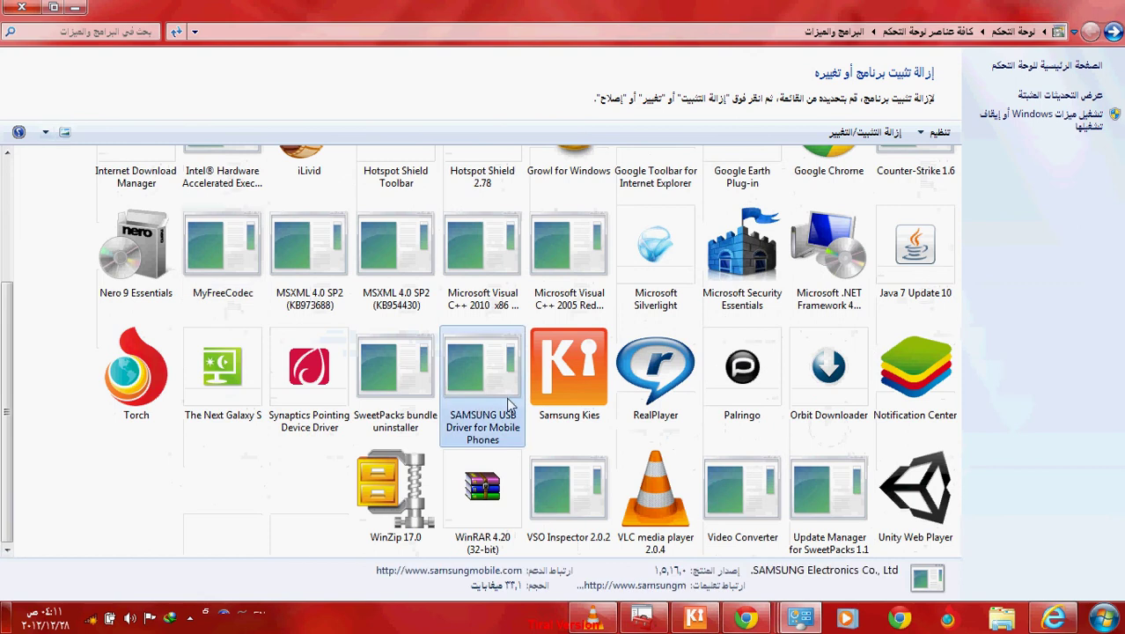
click(569, 413)
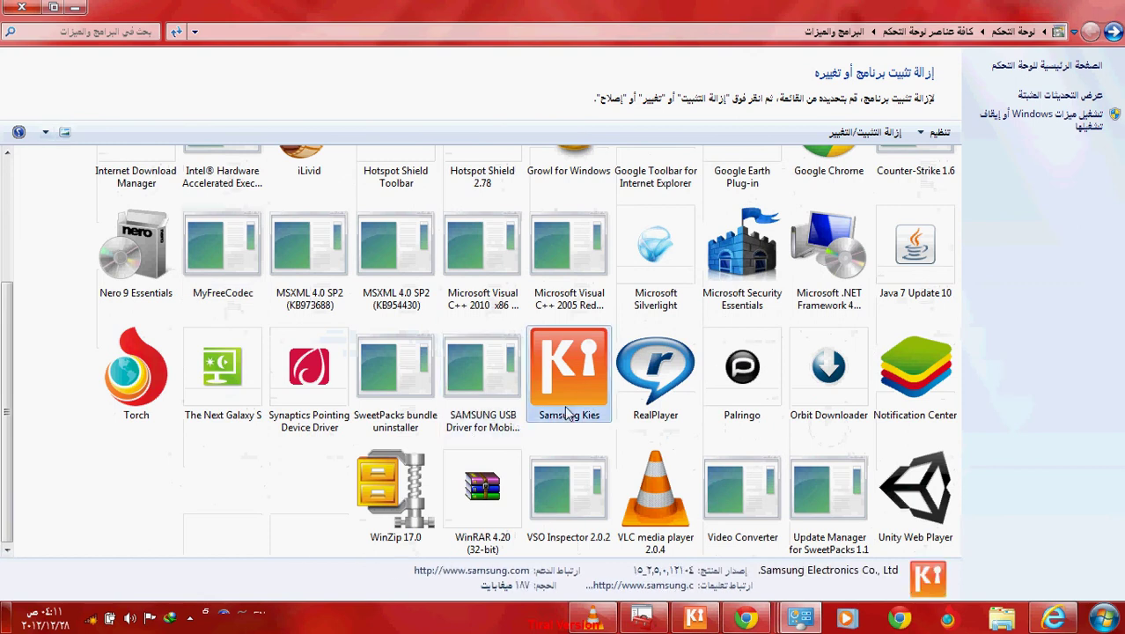
click(513, 402)
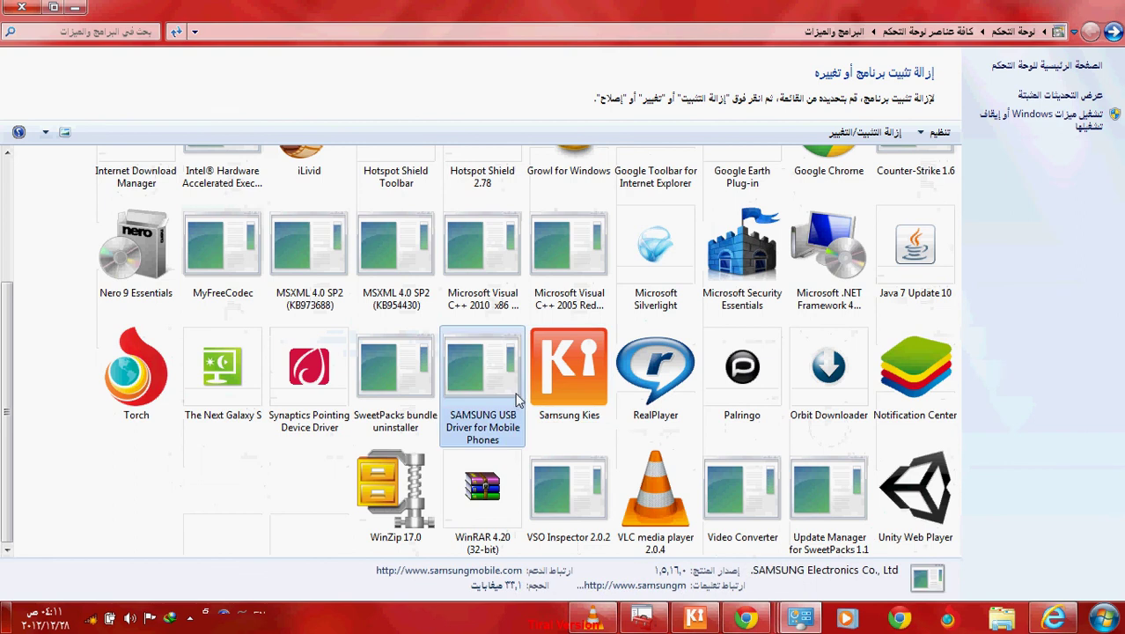
key(Right)
click(472, 401)
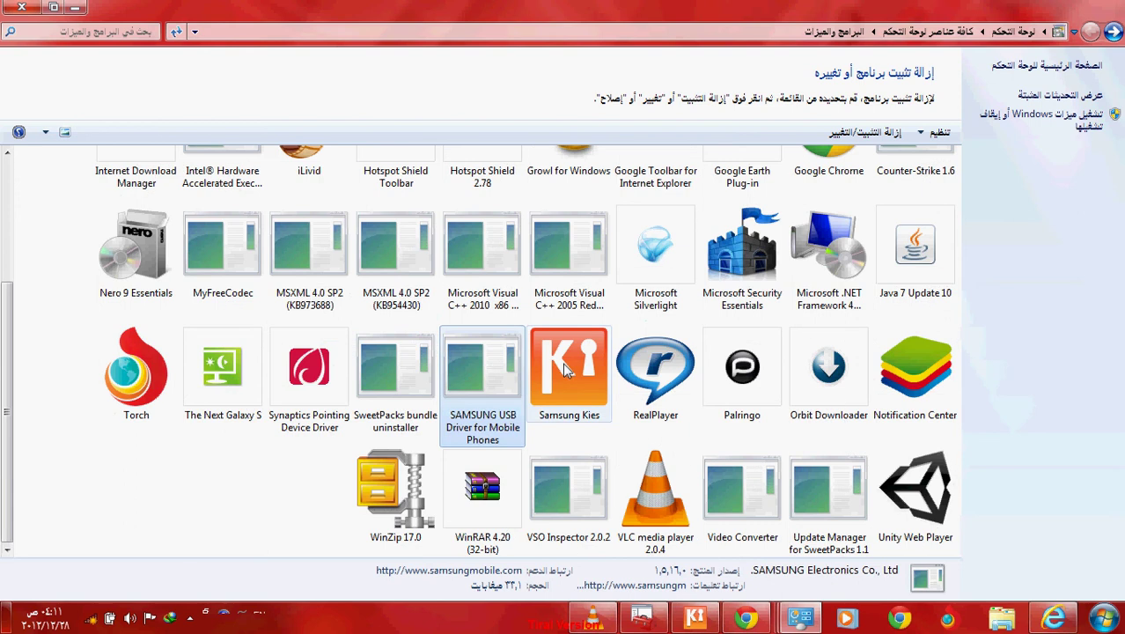
- Compare the details of Microsoft .NET Framework 4 Client Profile and Microsoft Silverlight with those of the Samsung USB driver and Samsung Kies
click(827, 282)
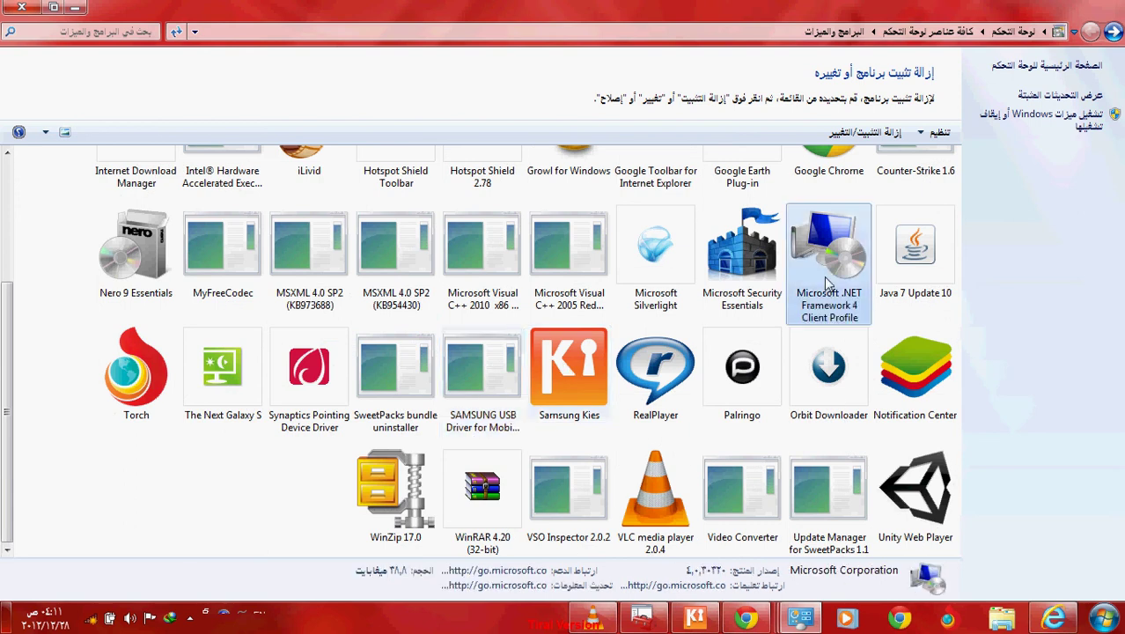
click(650, 268)
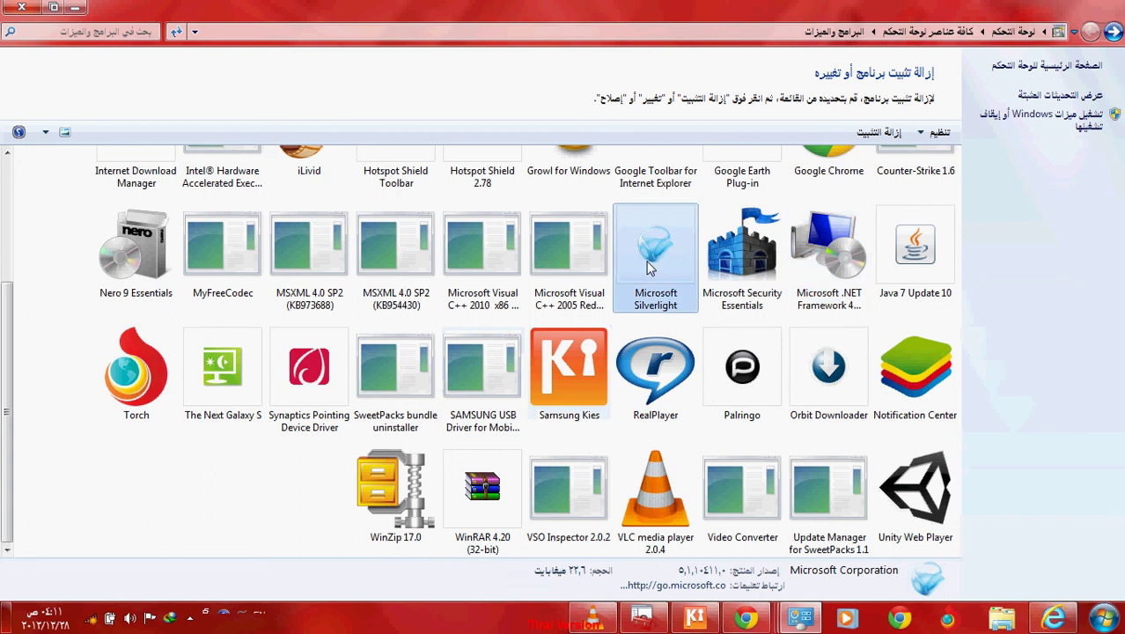
click(825, 268)
click(694, 263)
click(466, 390)
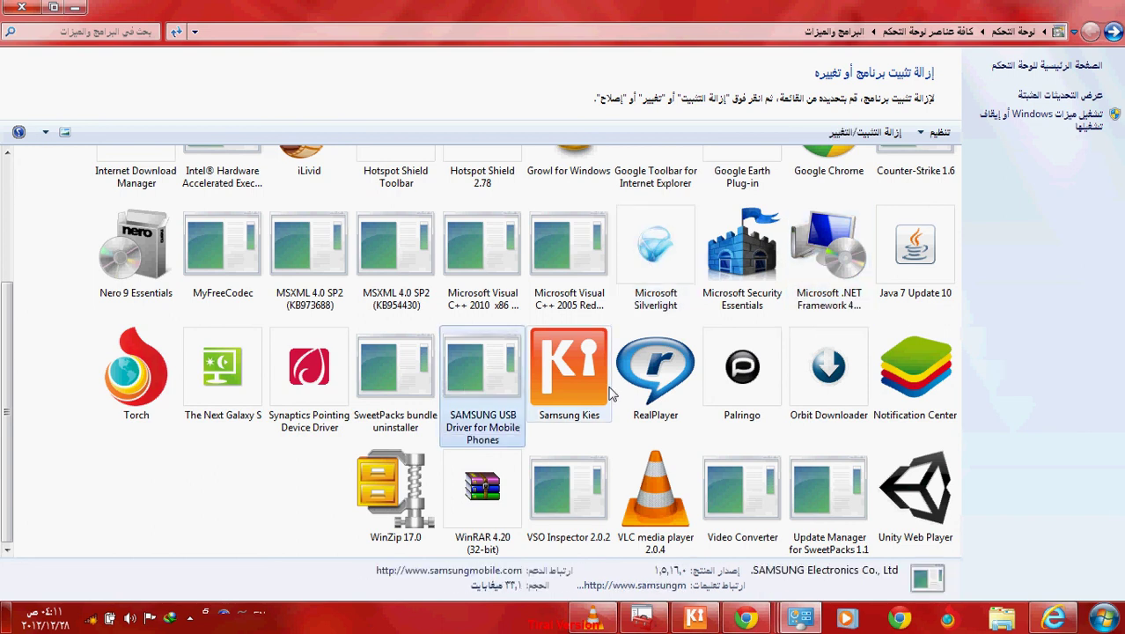
key(Right)
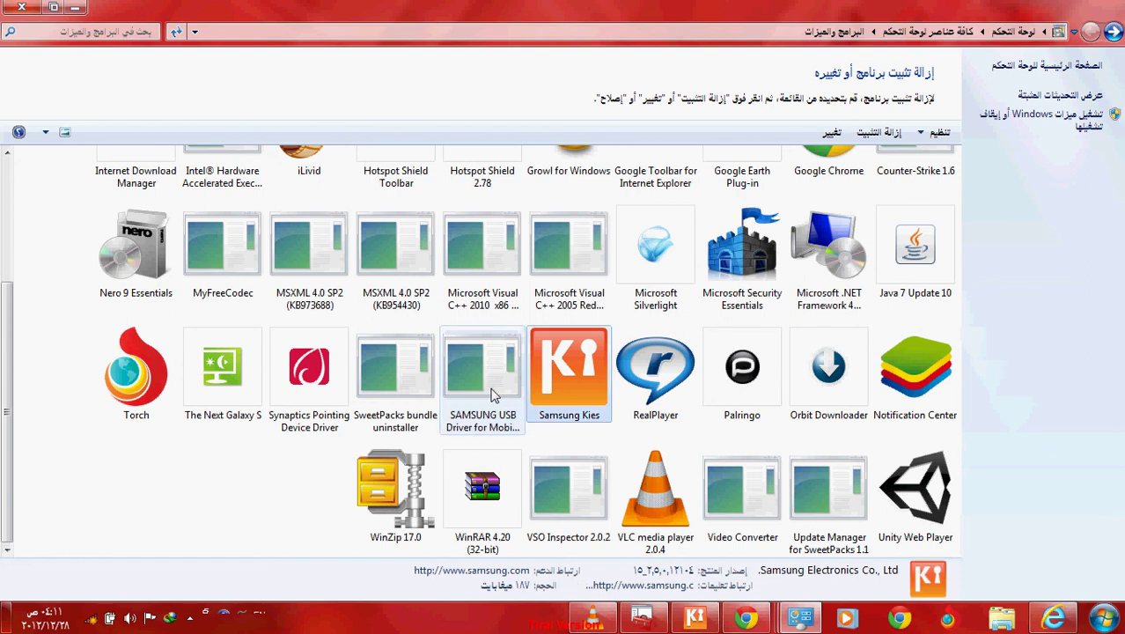
click(507, 395)
click(551, 385)
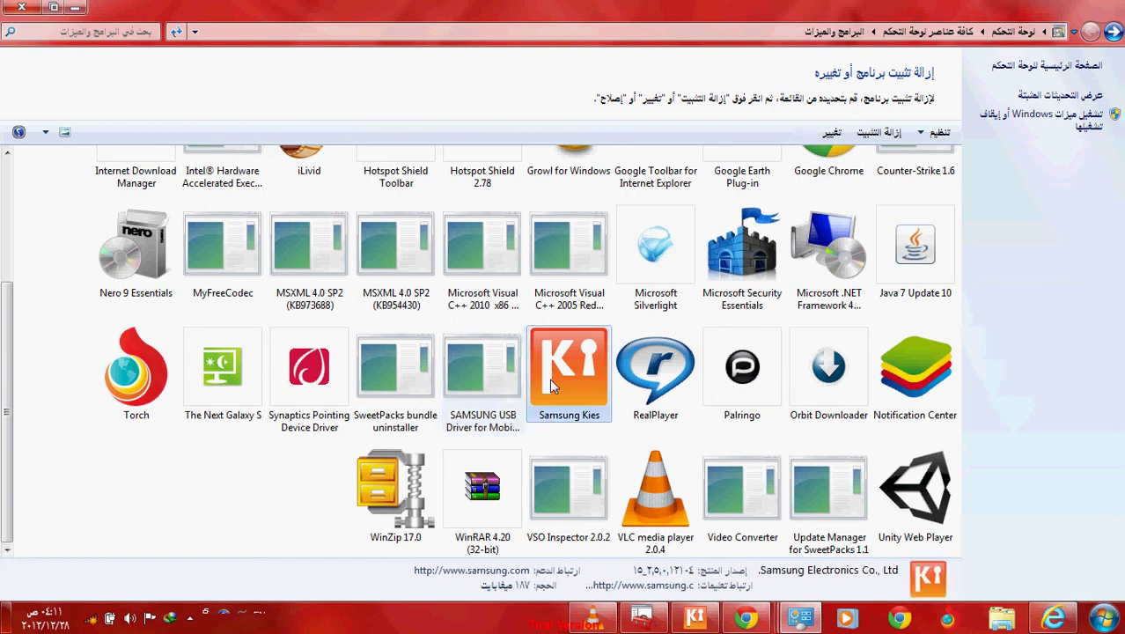
- Review all five phone-connection components: Silverlight, .NET Framework 4 Client Profile, Samsung Kies, the Samsung USB driver and MyFreeCodec
click(675, 239)
click(857, 253)
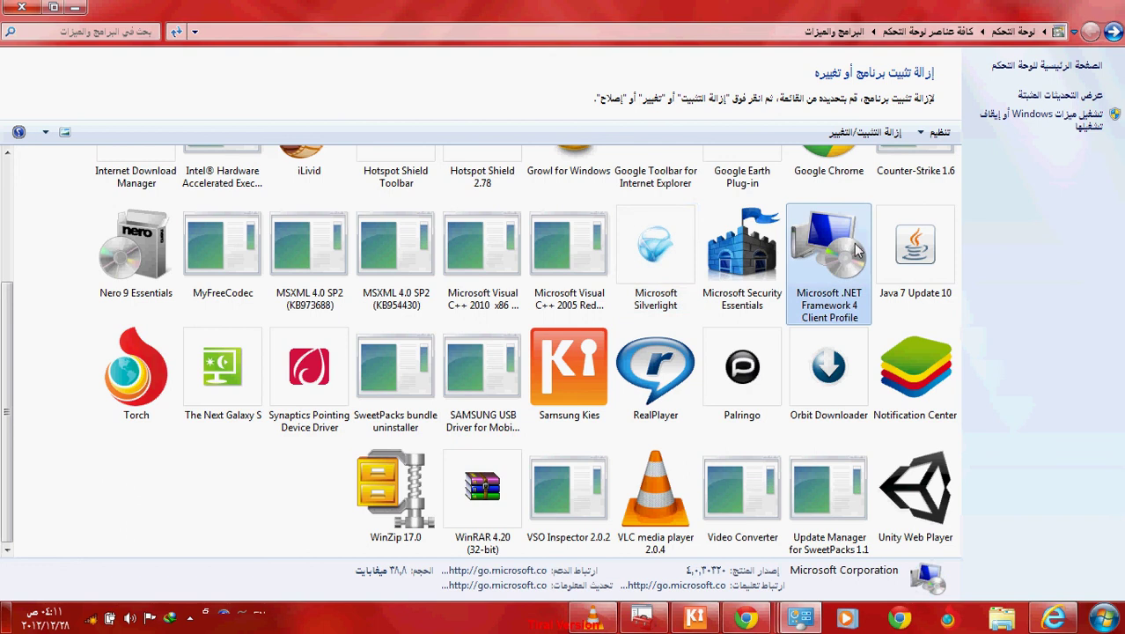
click(568, 361)
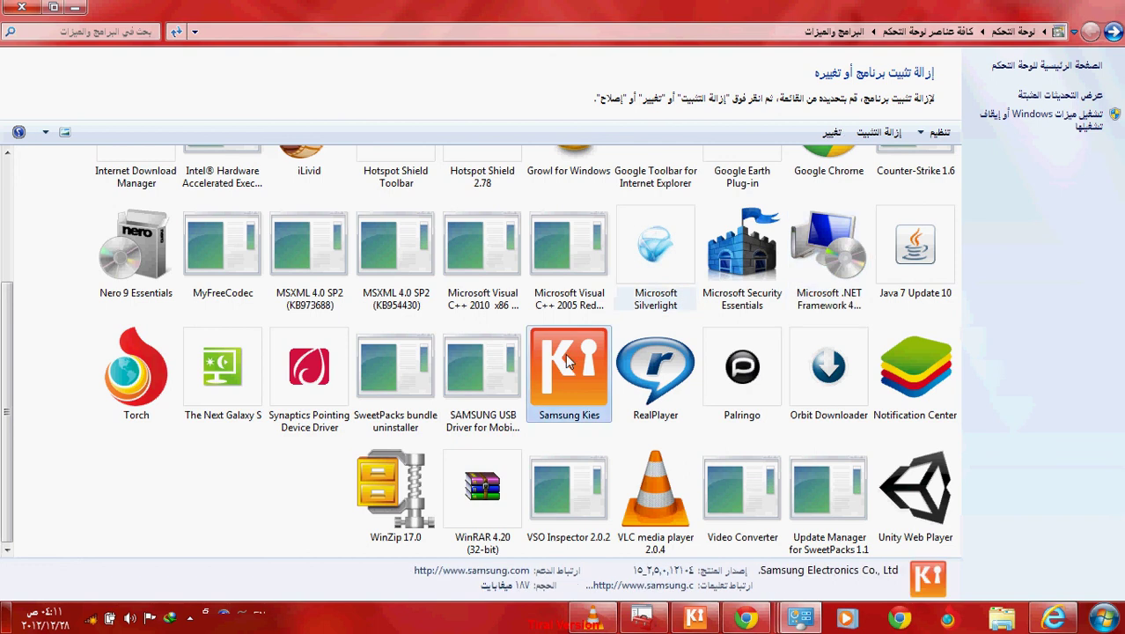
click(486, 382)
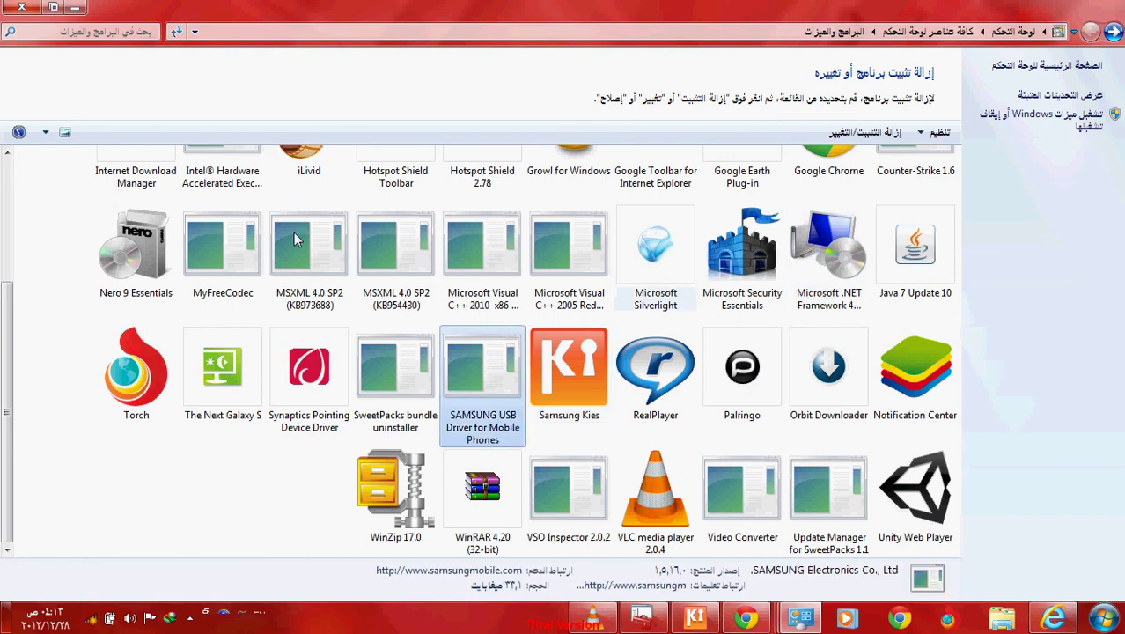
click(219, 270)
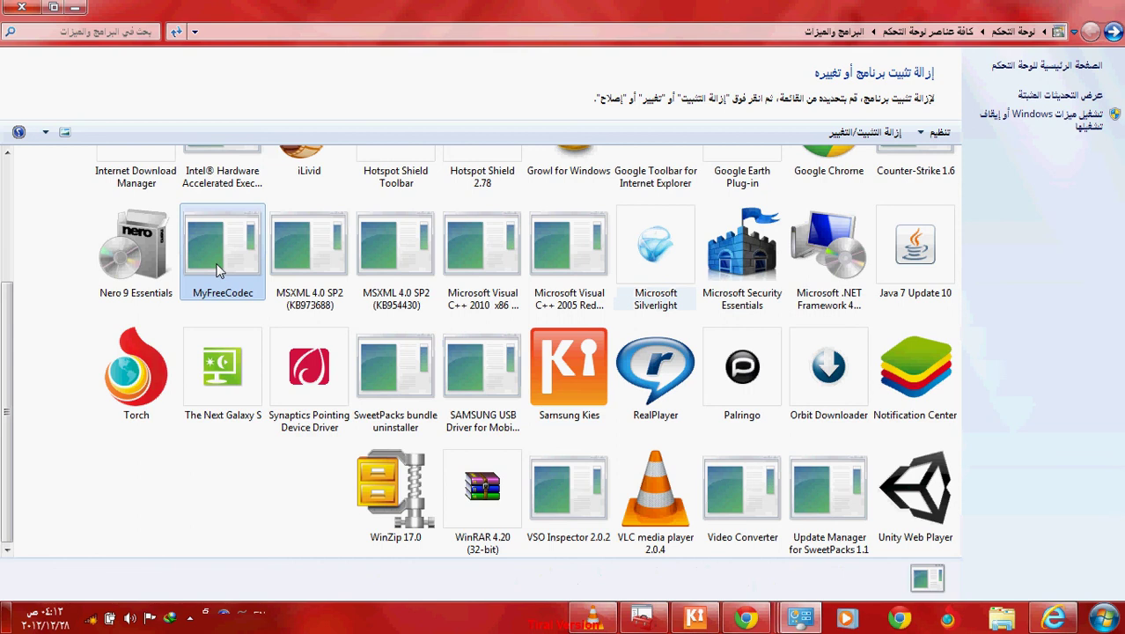
click(459, 385)
click(582, 379)
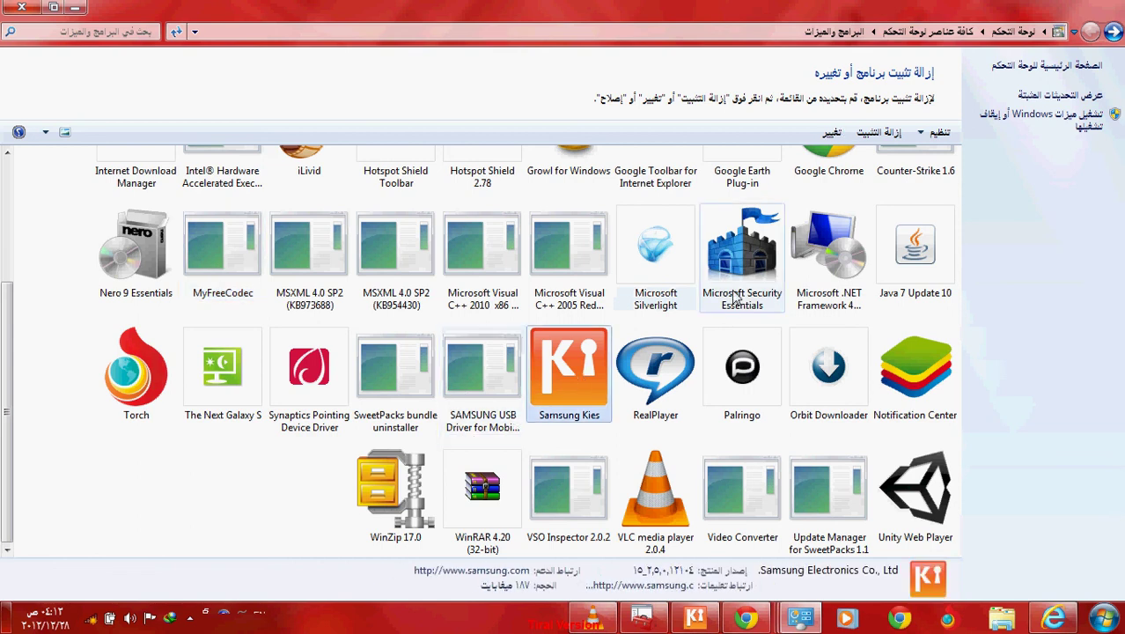
click(836, 264)
click(642, 255)
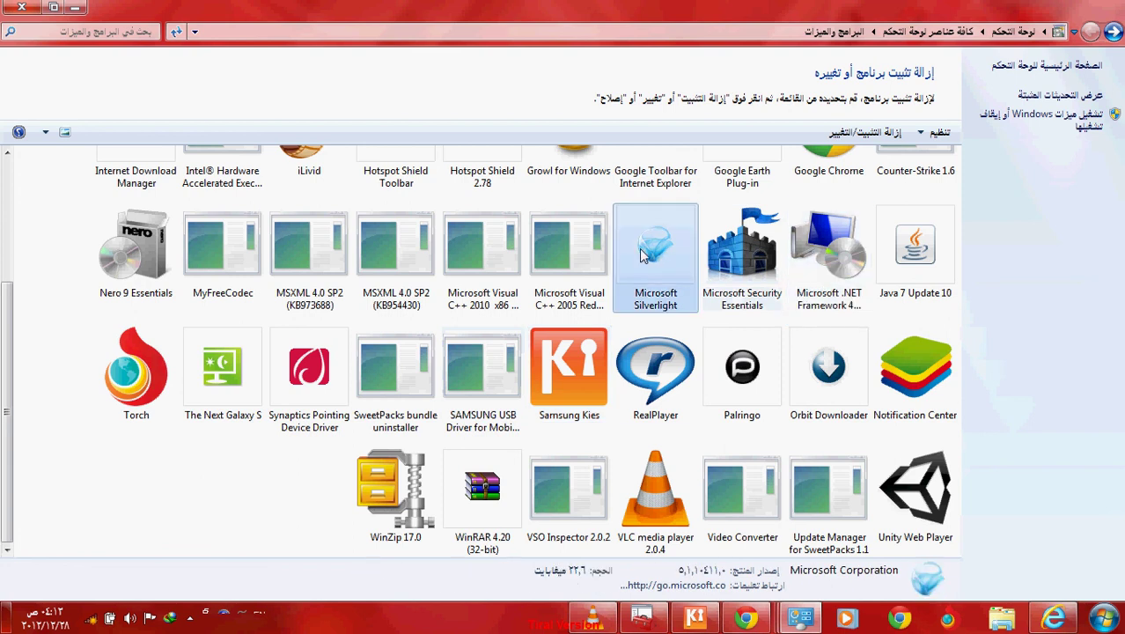
click(233, 261)
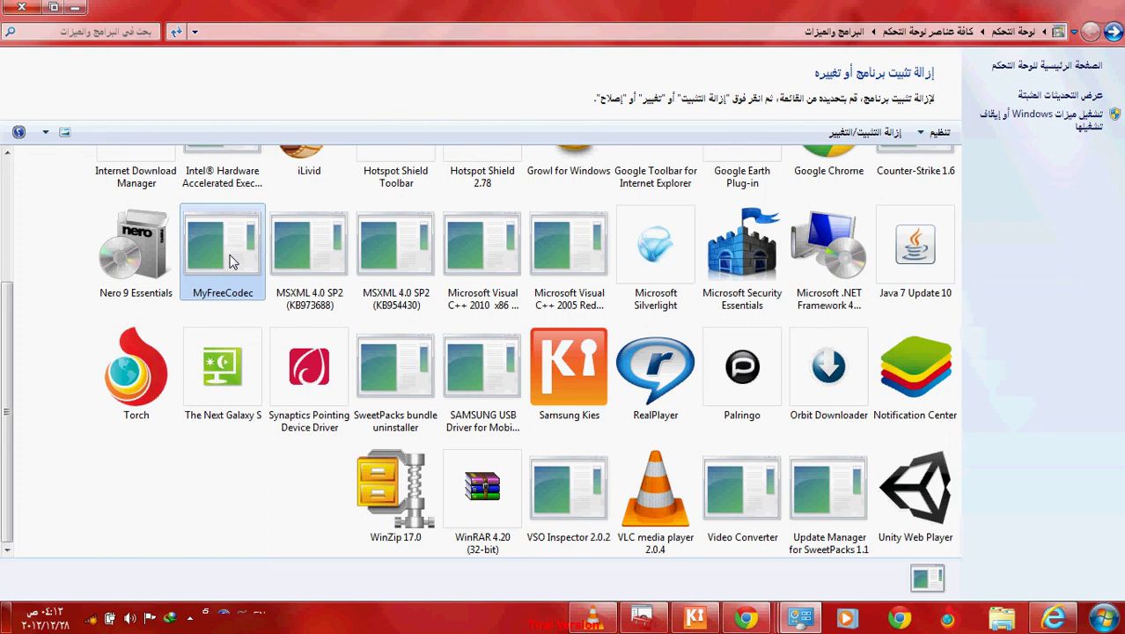
- Minimize the installed programs window and inspect the GT-I9100 and SAMSUNG Mobile USB Composite Device entries in Device Manager
click(77, 7)
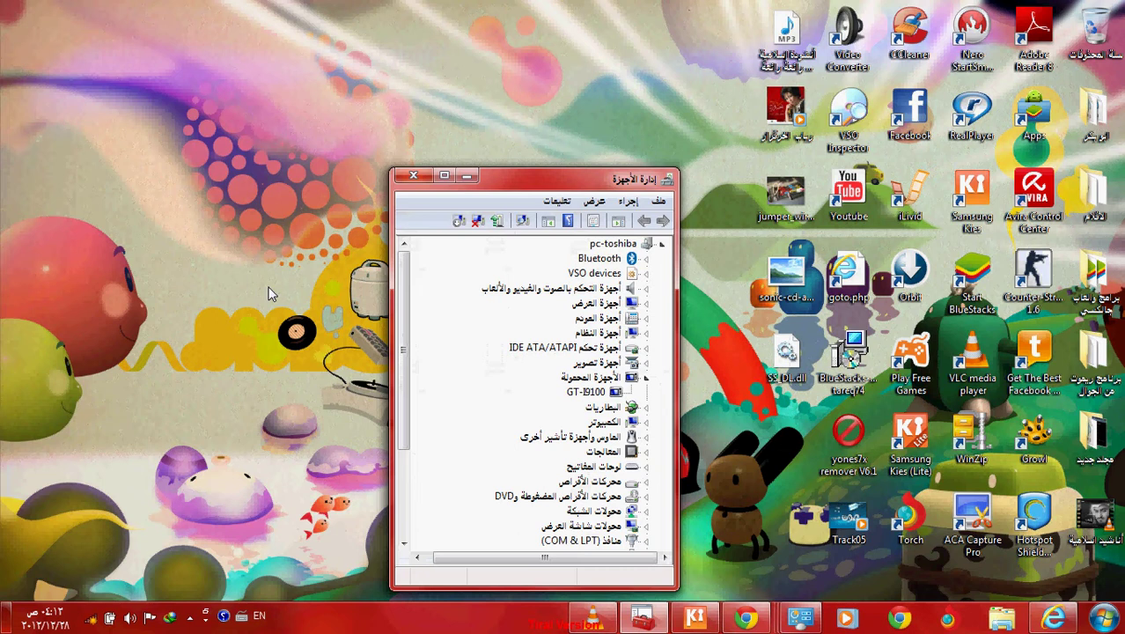
click(642, 625)
drag(546, 178, 461, 95)
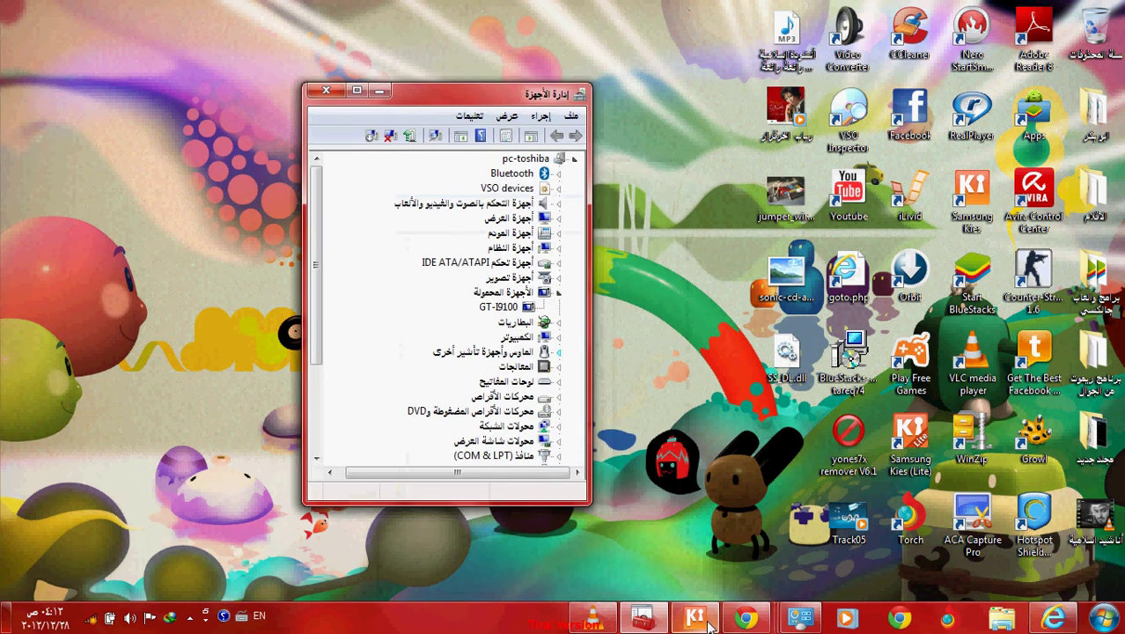
click(357, 90)
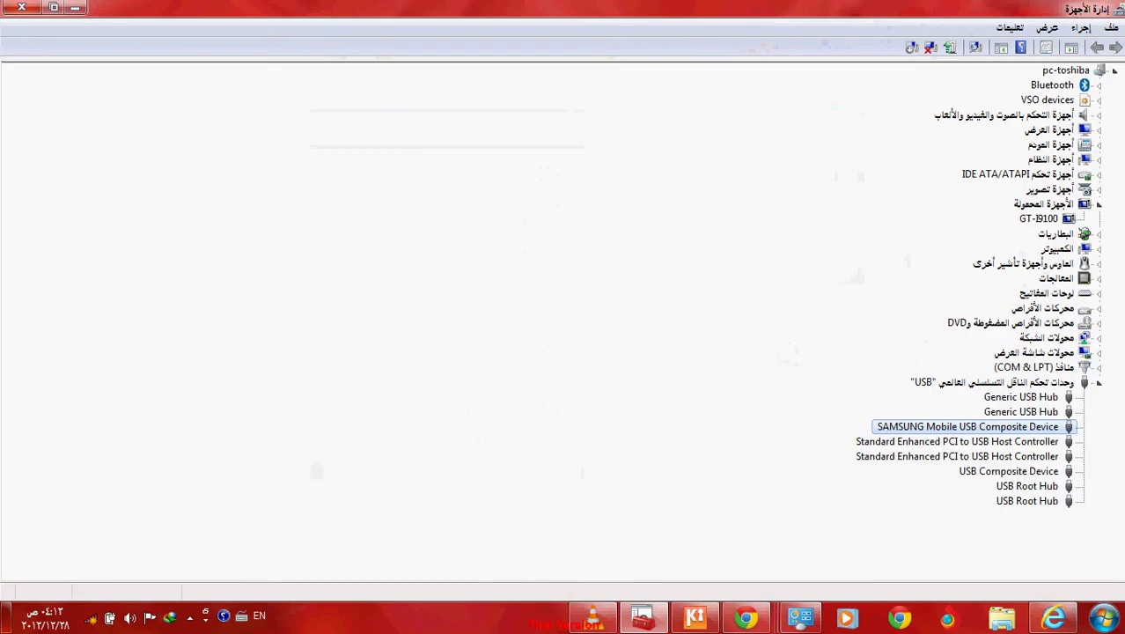
click(1038, 218)
click(968, 426)
click(54, 7)
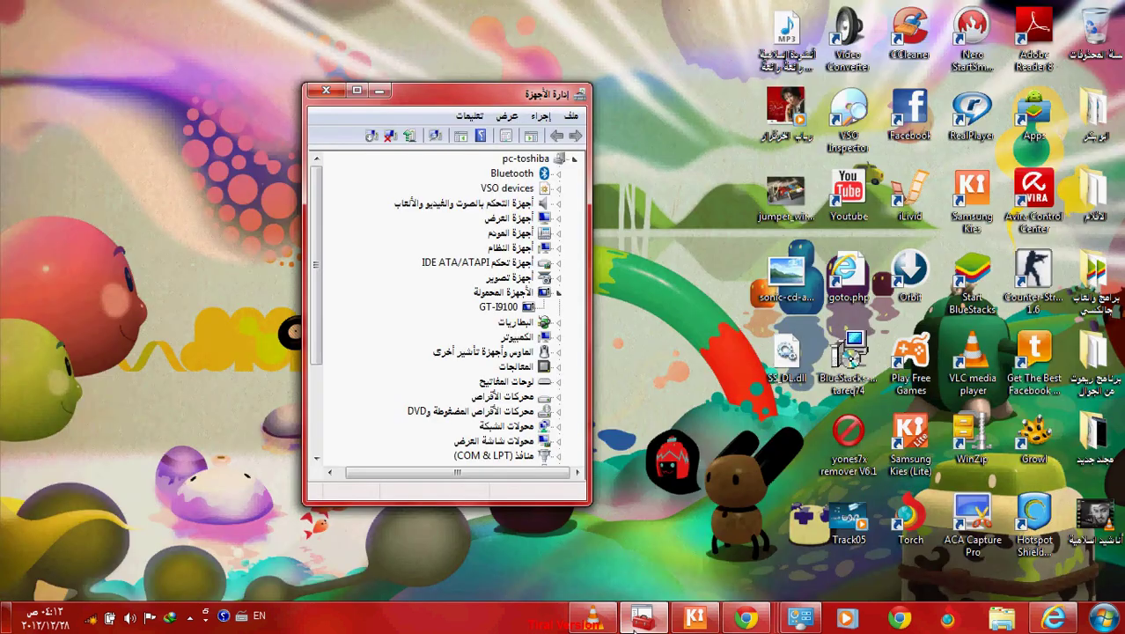
- Switch to Samsung Kies and maximize its window showing the GT-I9100 basic information
click(593, 619)
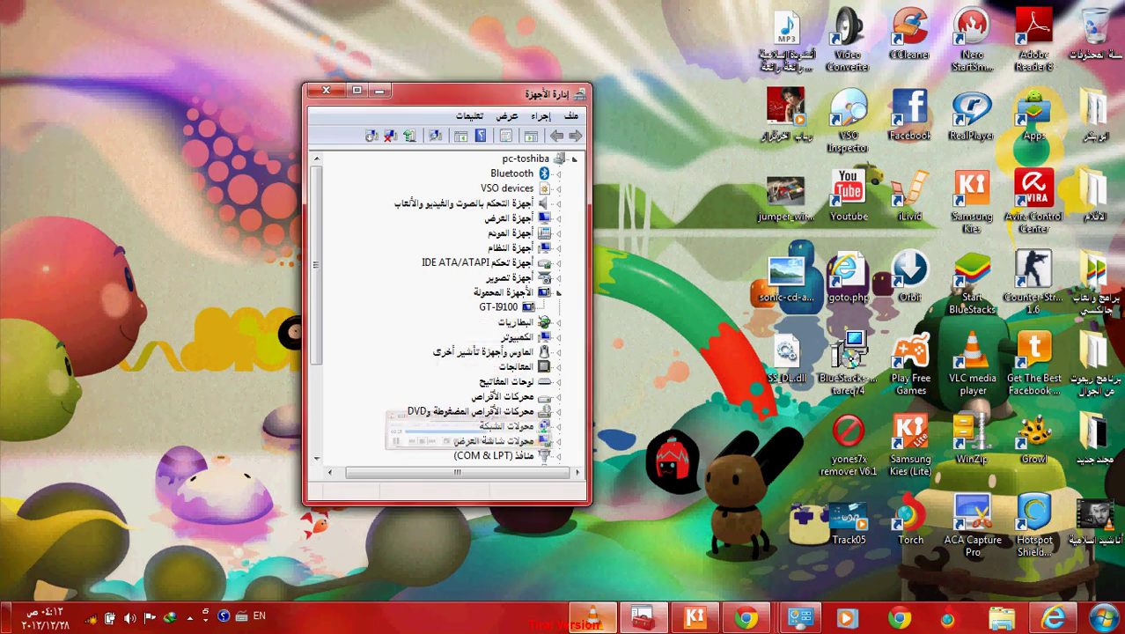
click(693, 619)
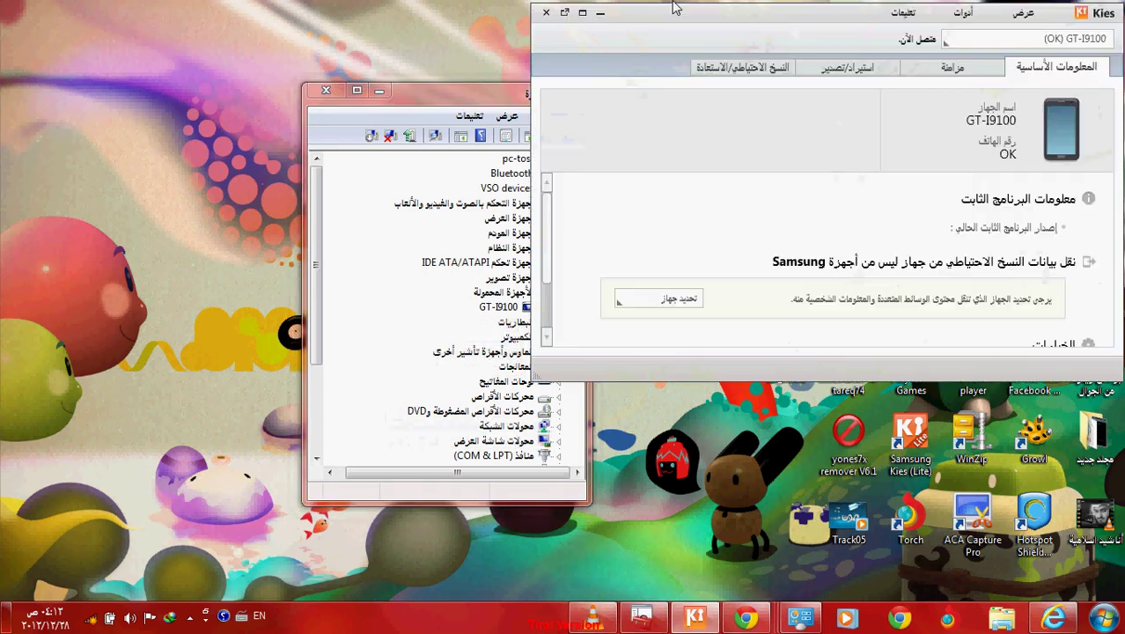
click(581, 13)
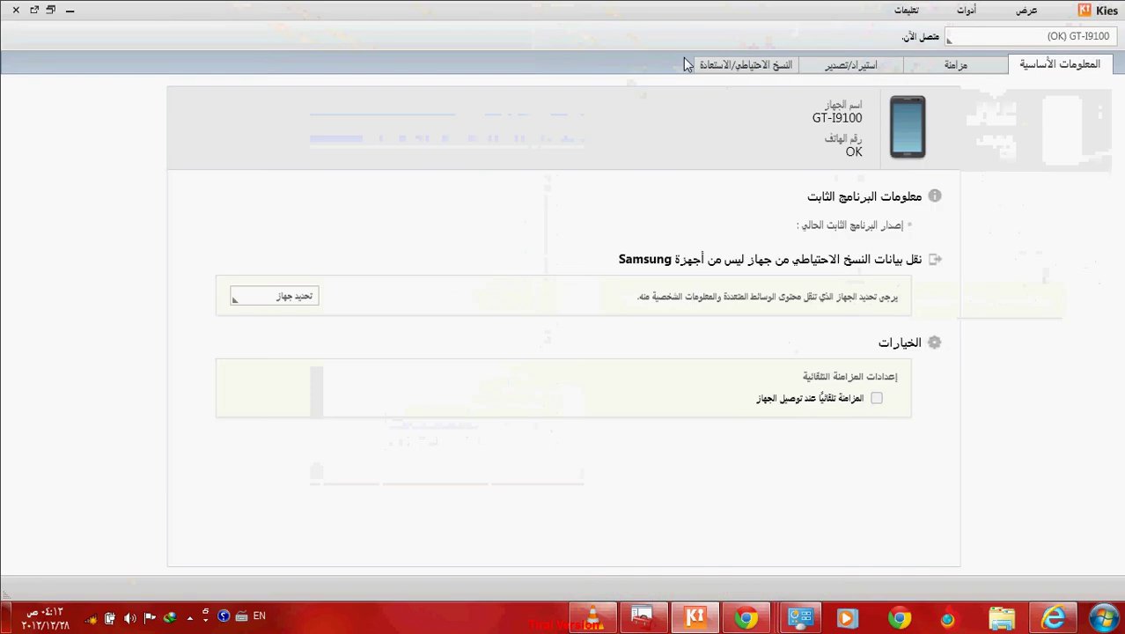
- Check for a newer version of Kies and dismiss the resulting notification
click(906, 11)
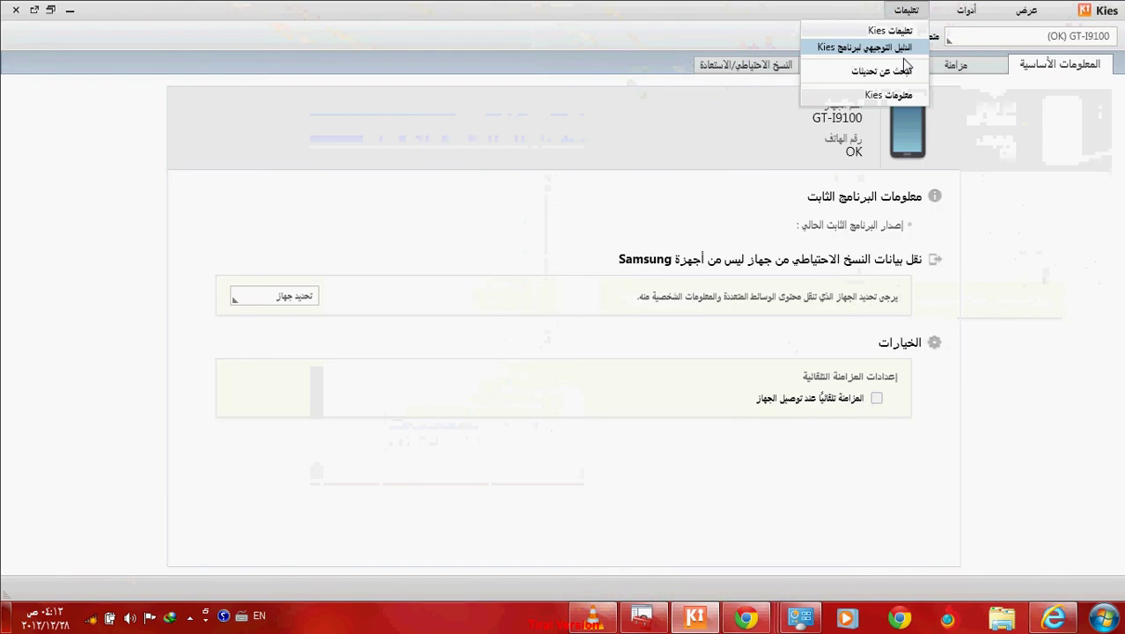
click(901, 70)
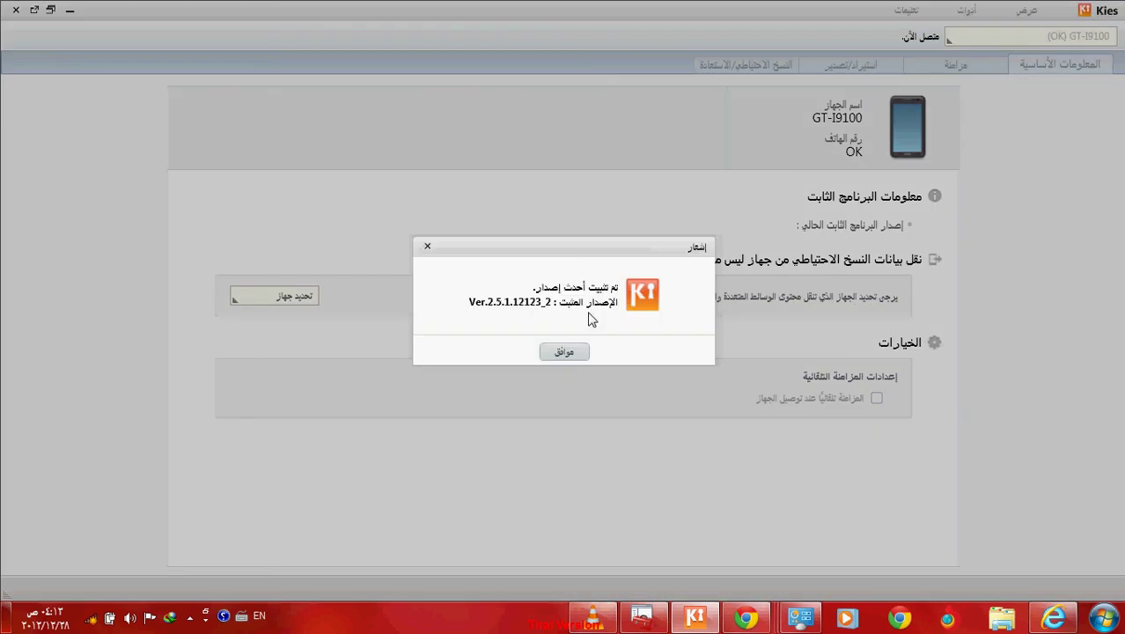
click(566, 354)
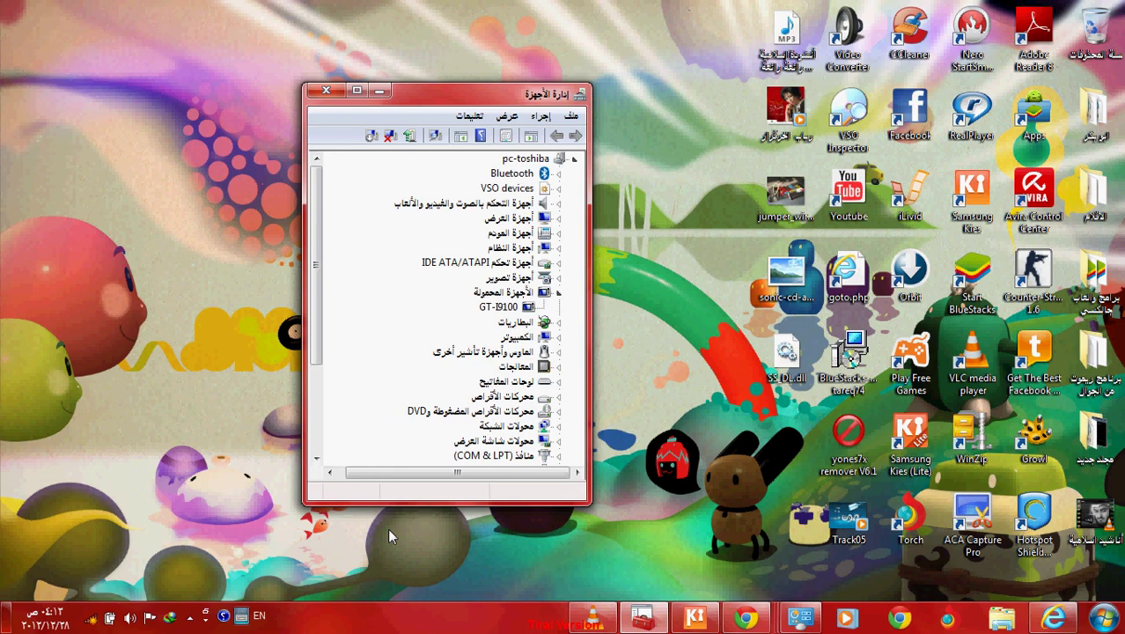
- Open Windows Update from Control Panel in a maximized window and check for new updates
click(1105, 618)
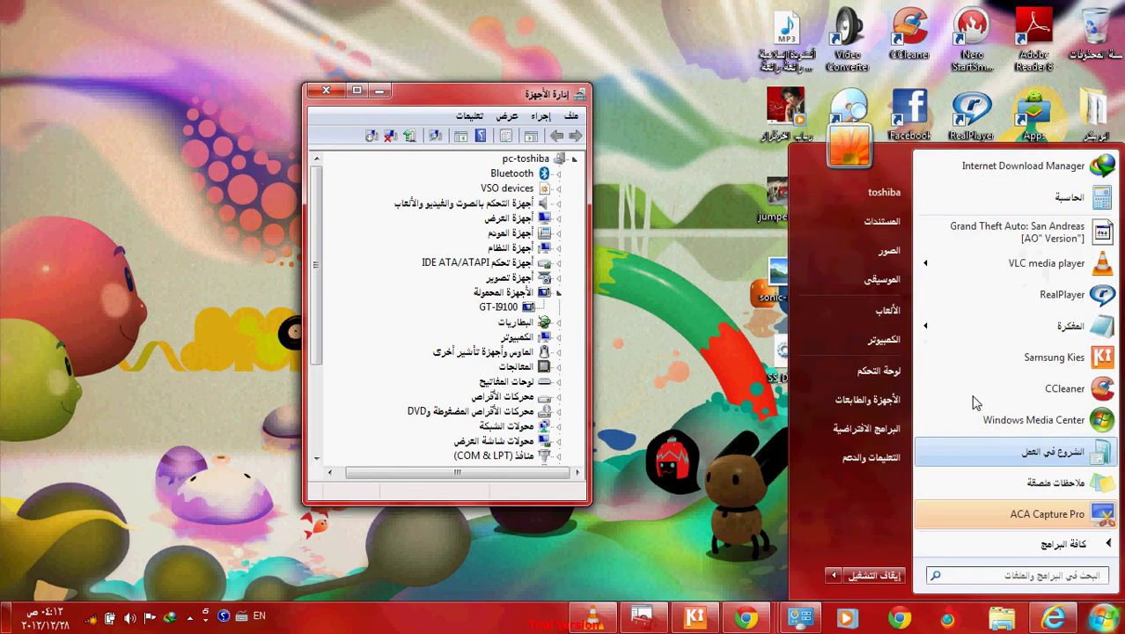
click(877, 371)
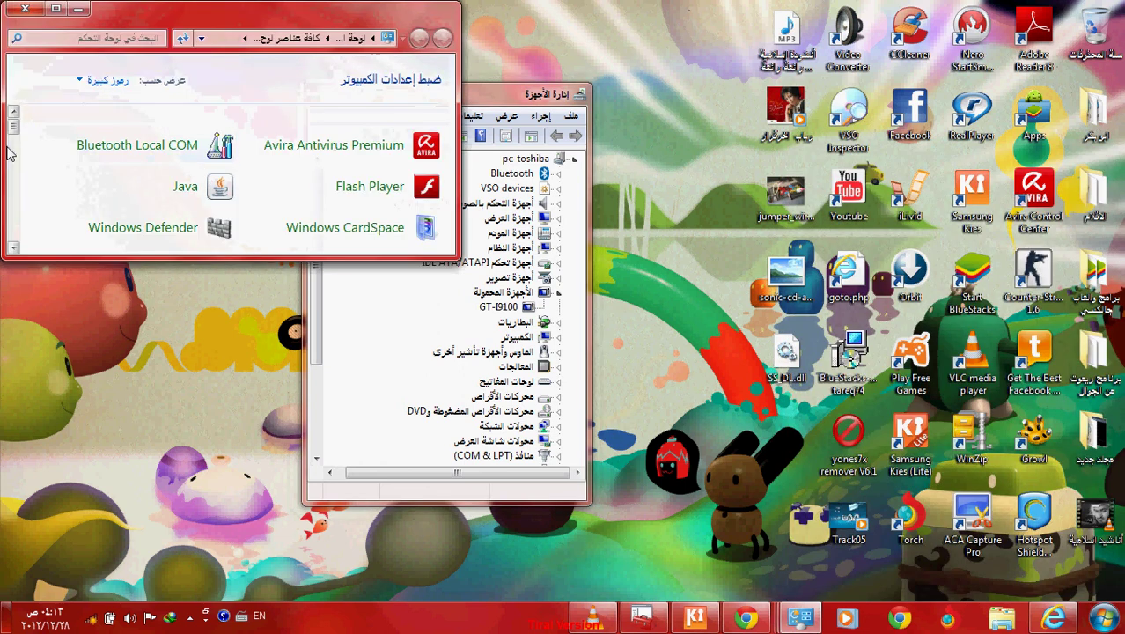
click(15, 244)
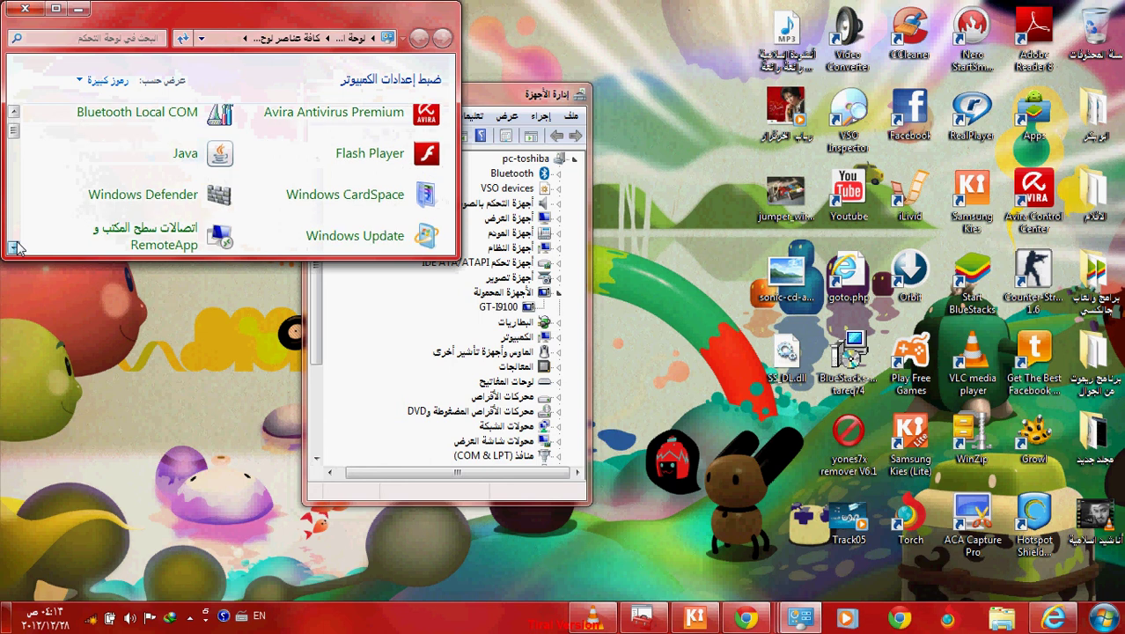
scroll(335, 230, down, 1)
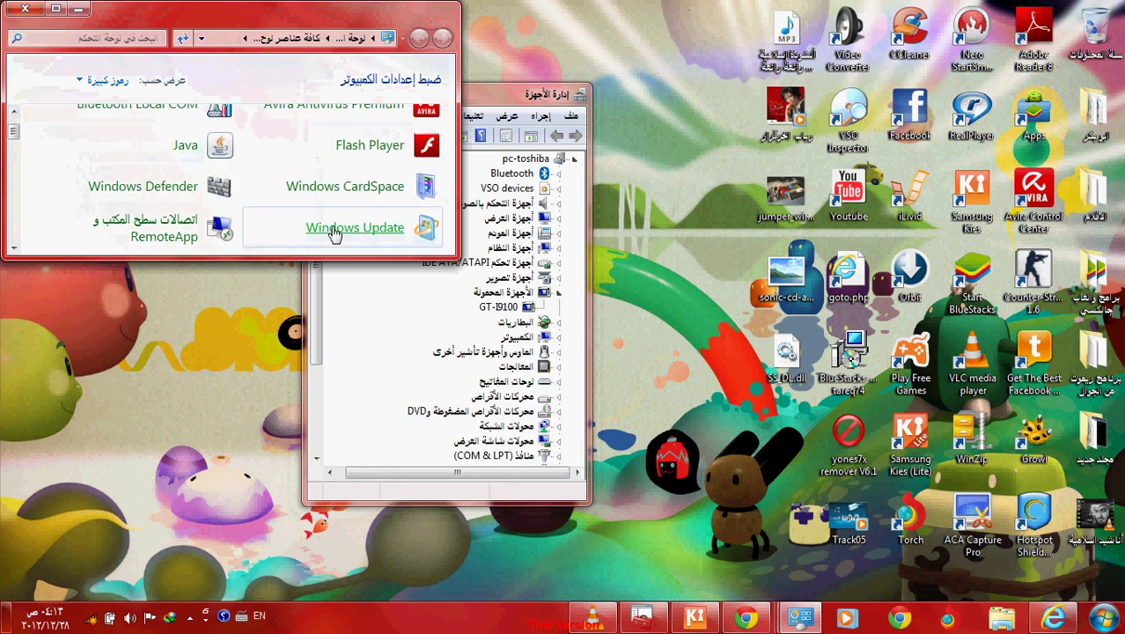
click(335, 230)
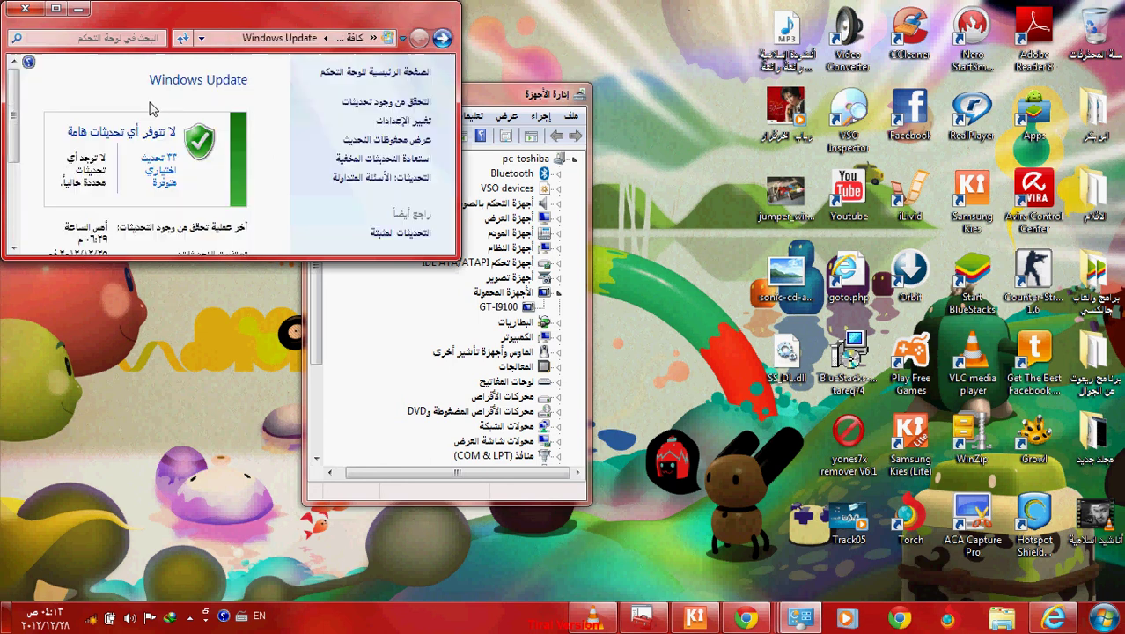
click(55, 8)
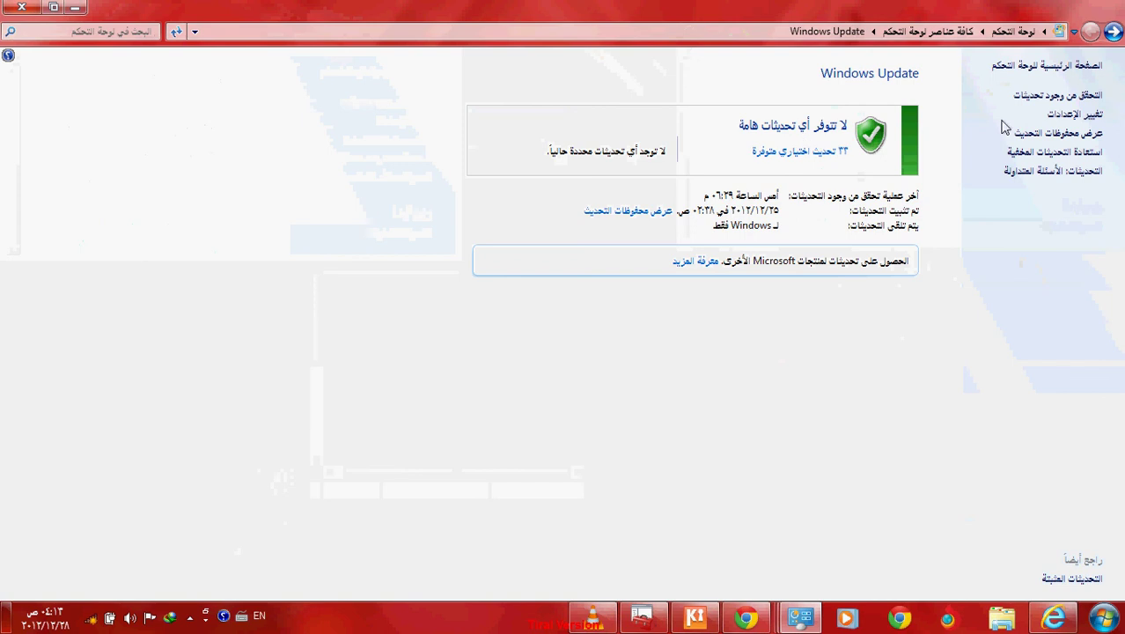
click(1071, 96)
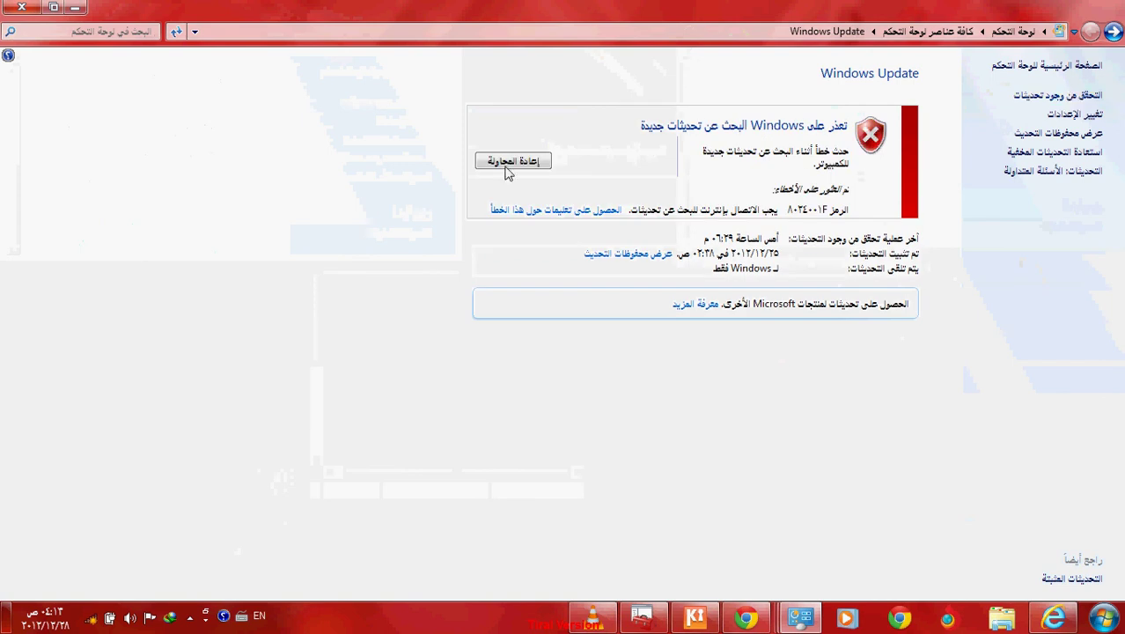
- Connect the computer to the first wireless network in the list of available connections
click(91, 620)
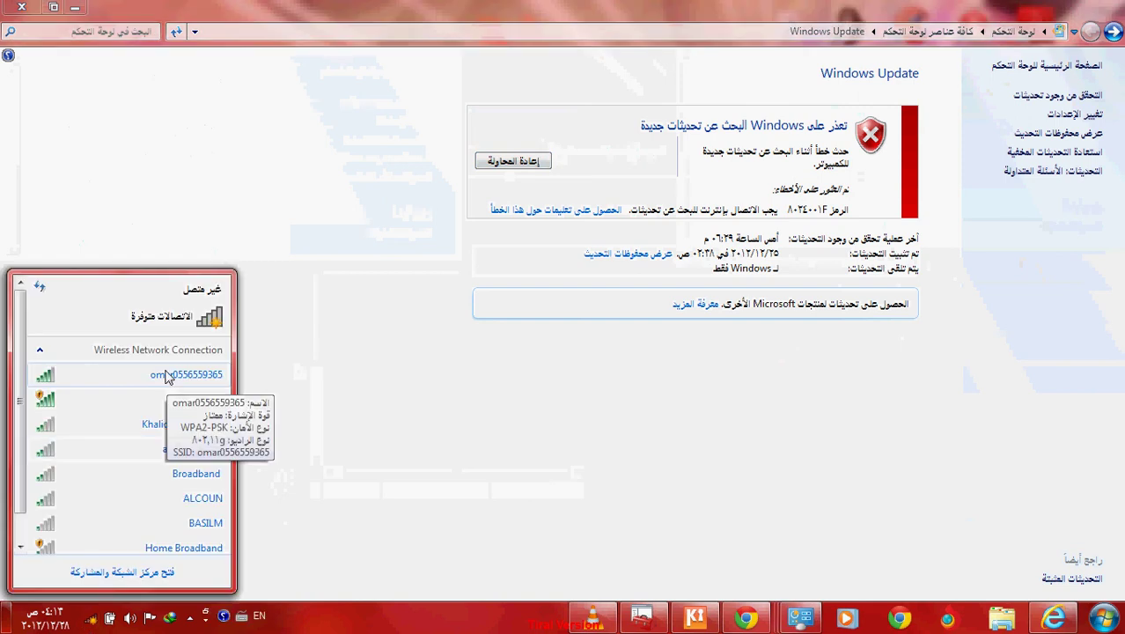
click(167, 376)
key(Return)
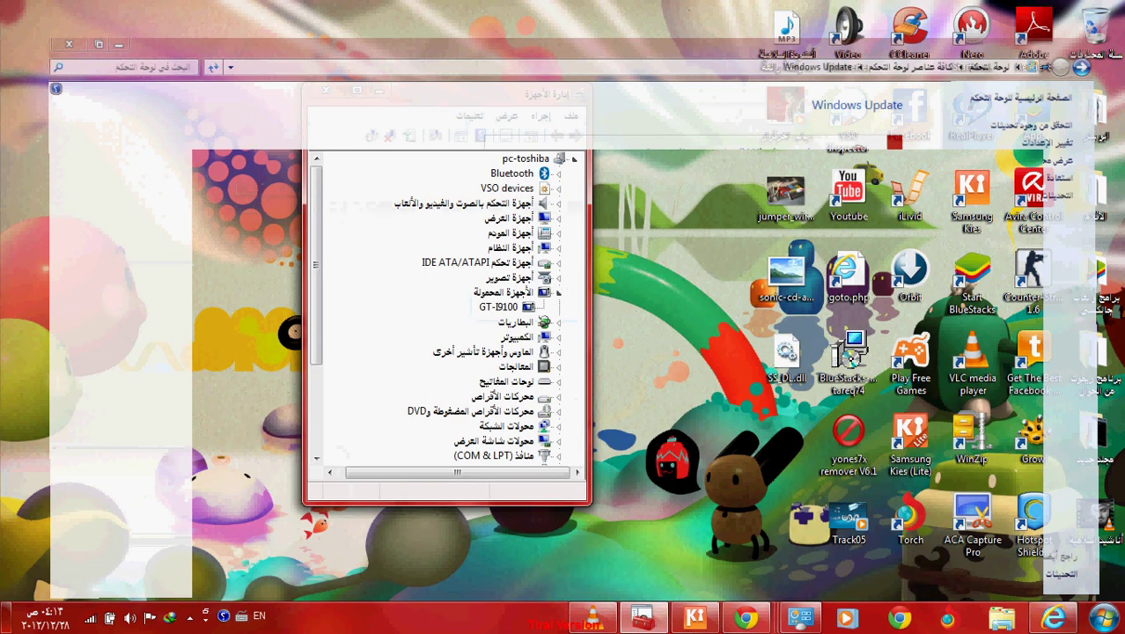
- Return to the Windows Update window and retry the check for new updates
key(alt)
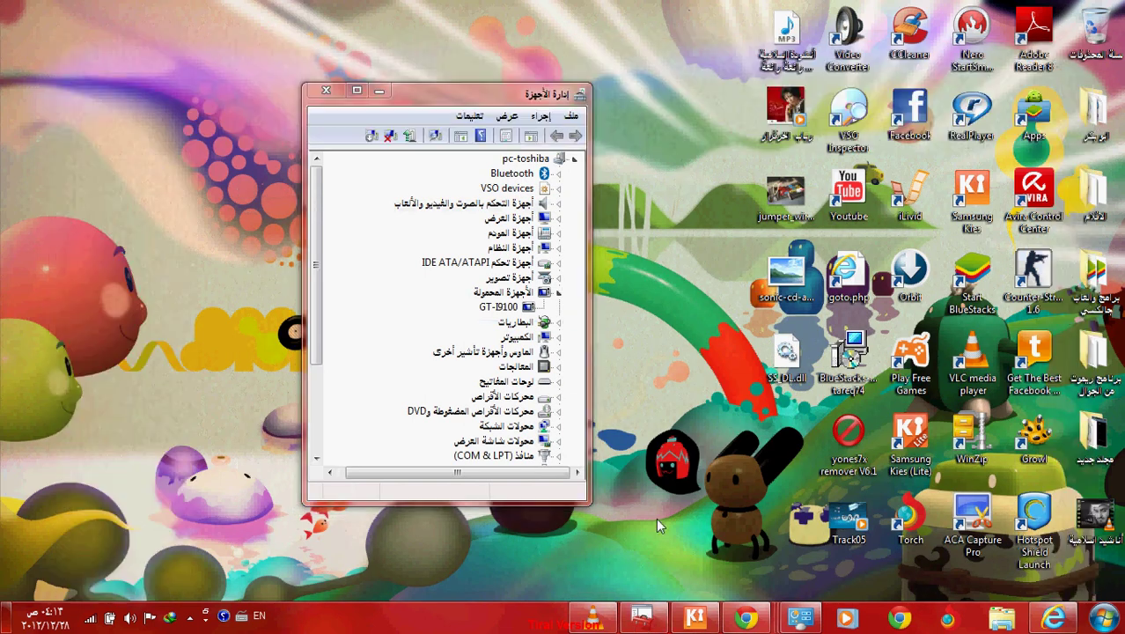
click(641, 626)
click(806, 619)
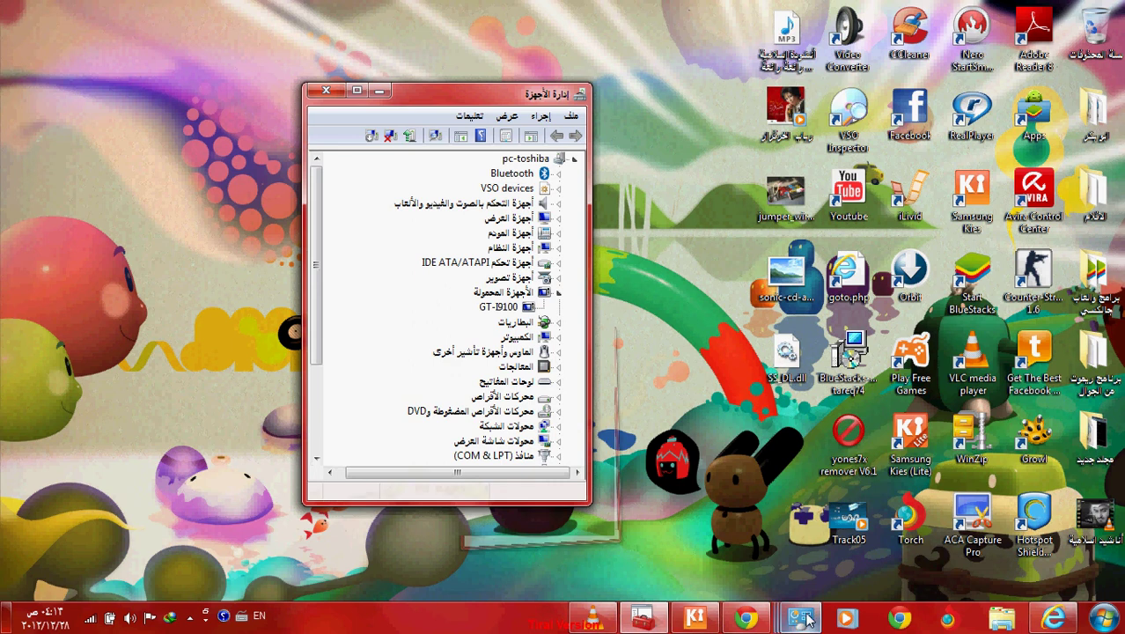
mouse_move(806, 619)
click(493, 537)
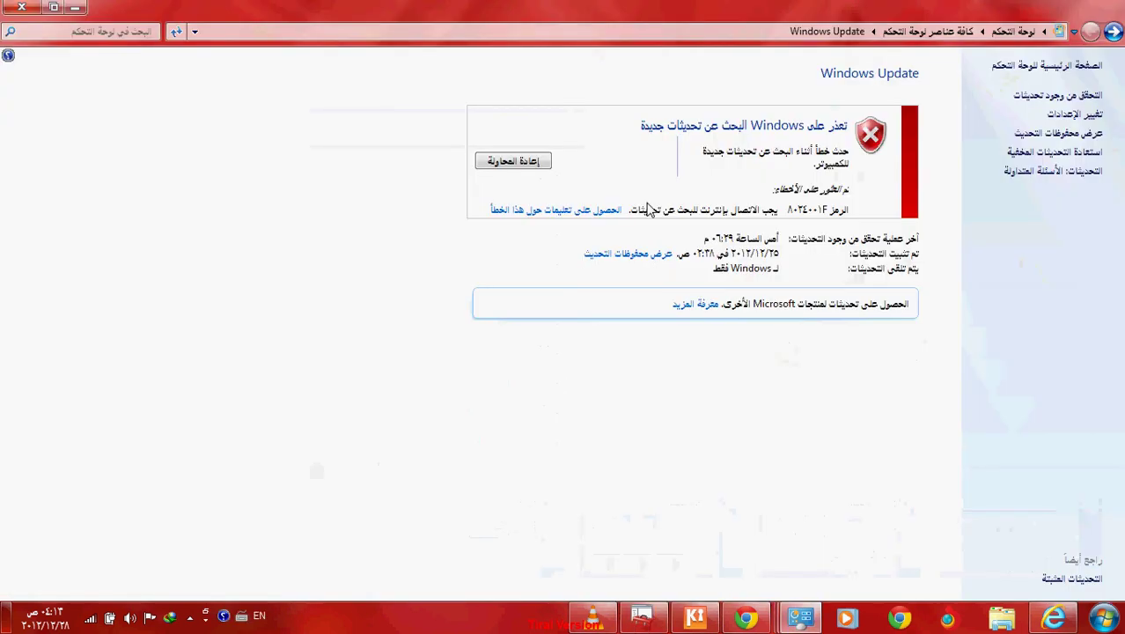
click(541, 160)
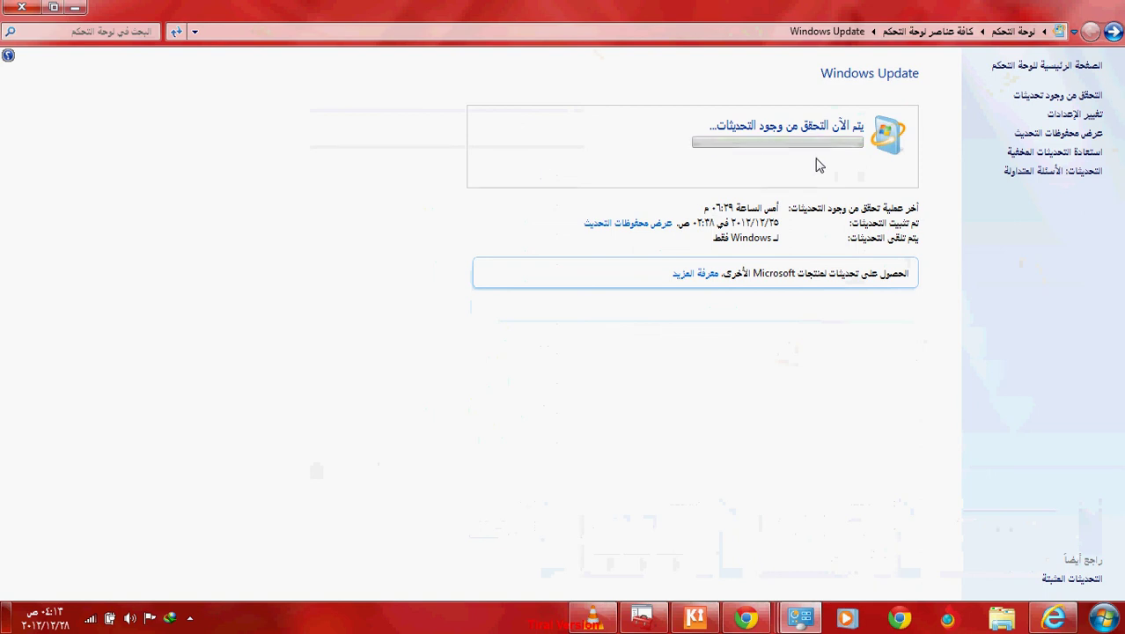
- Inspect the Real-Time, Mail and Web Protection options of Avira Antivirus Premium without changing them
click(189, 617)
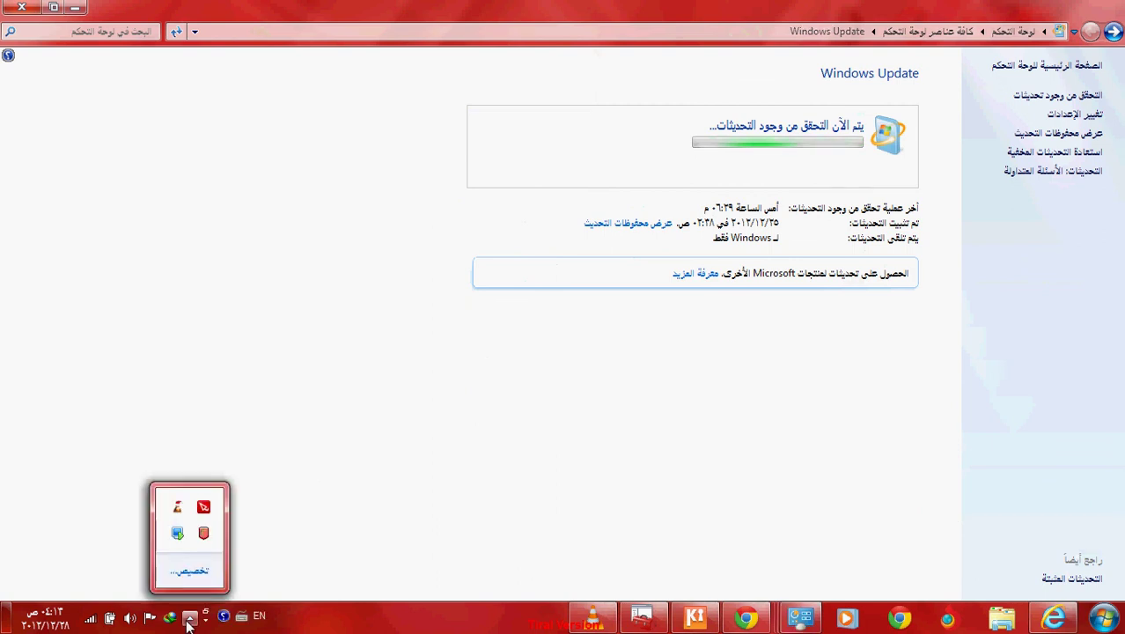
right_click(204, 507)
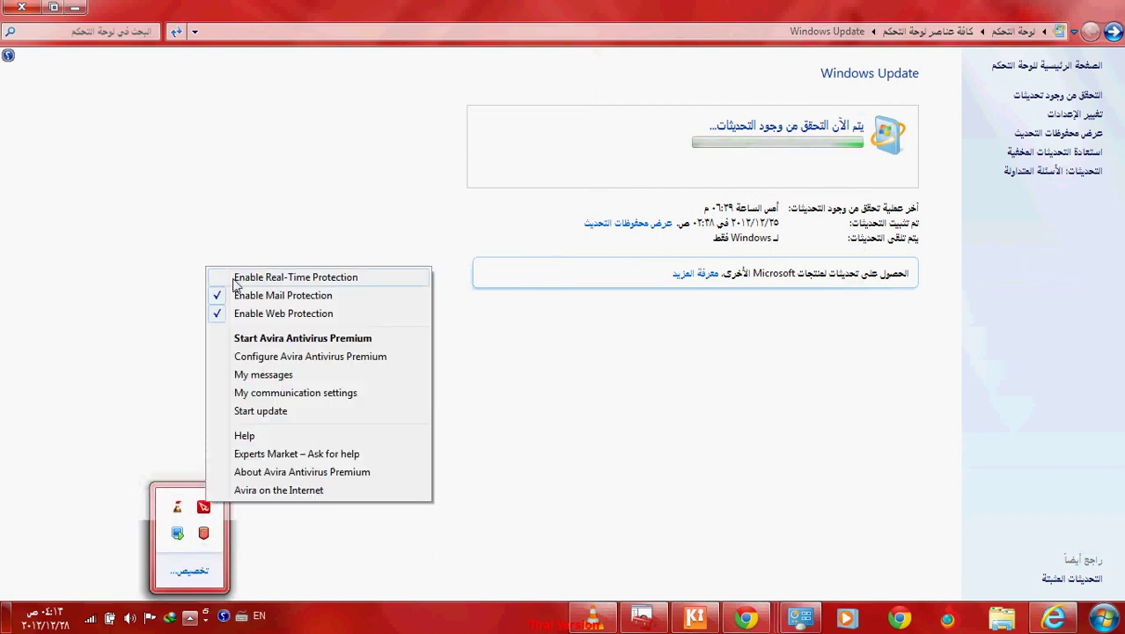
click(284, 518)
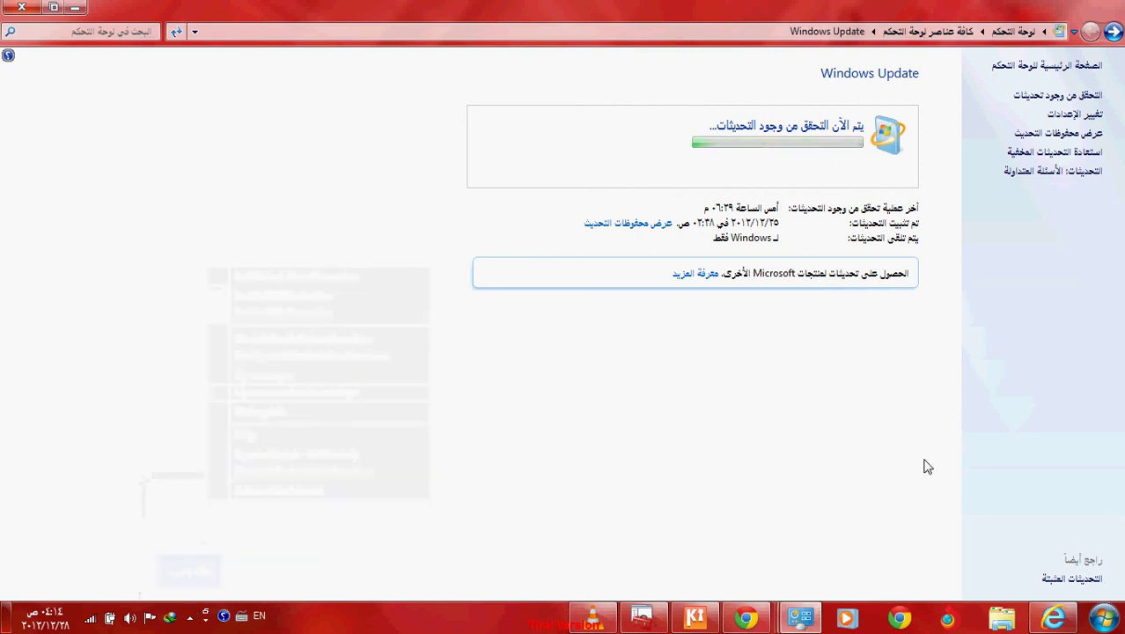
- Open the list of installed updates and review the update entries for Microsoft .NET Framework 4 Client Profile
click(1059, 582)
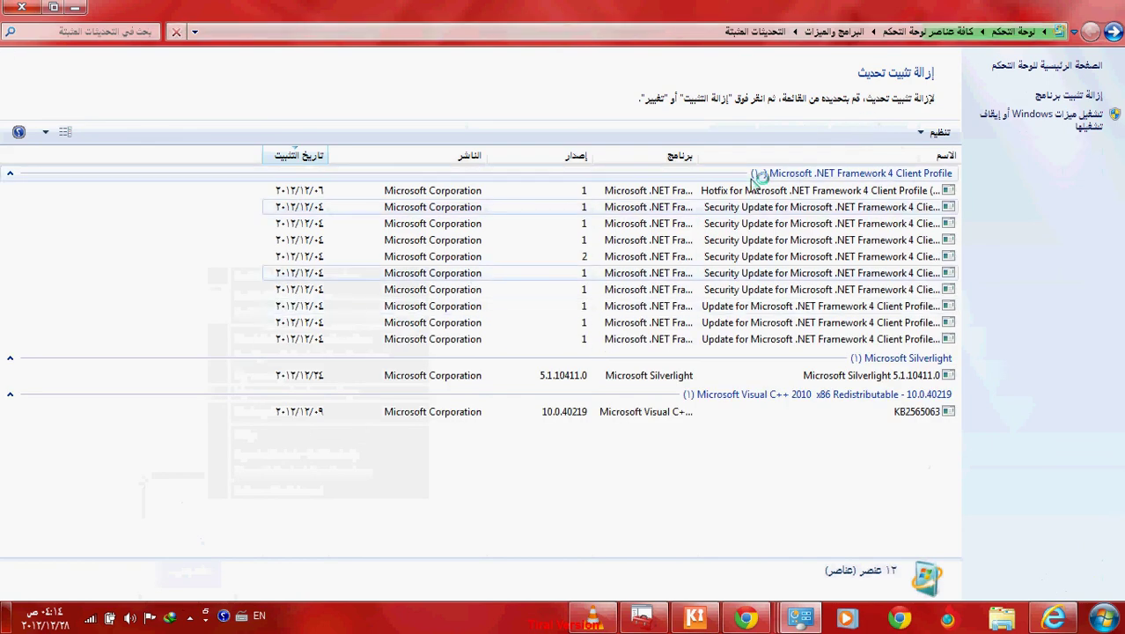
click(837, 308)
key(Down)
key(Down)
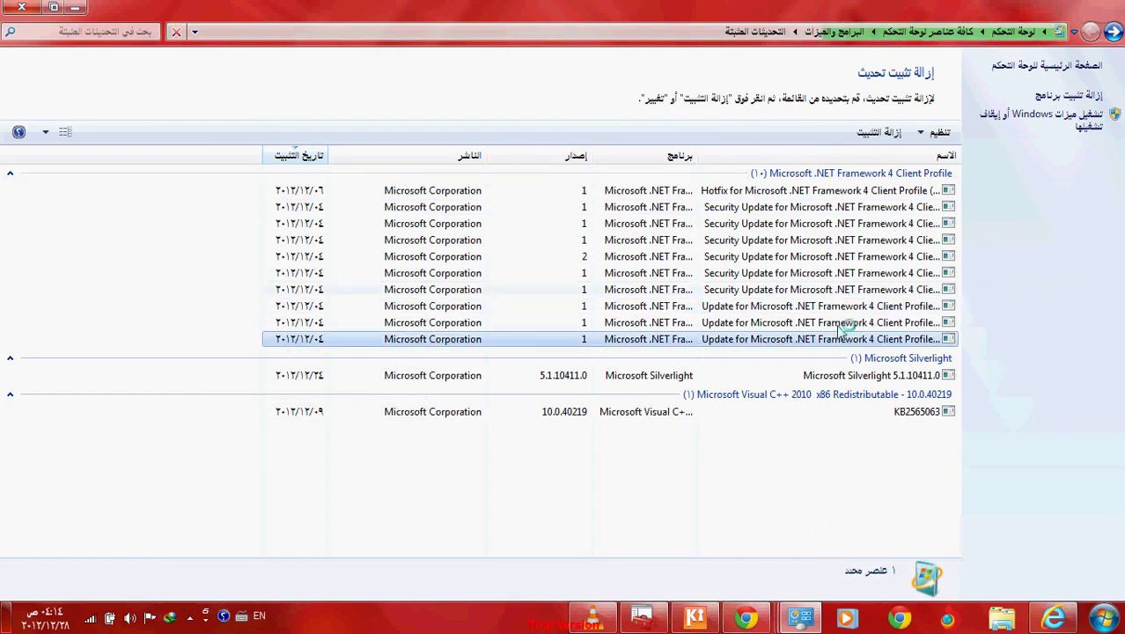
click(839, 308)
key(Down)
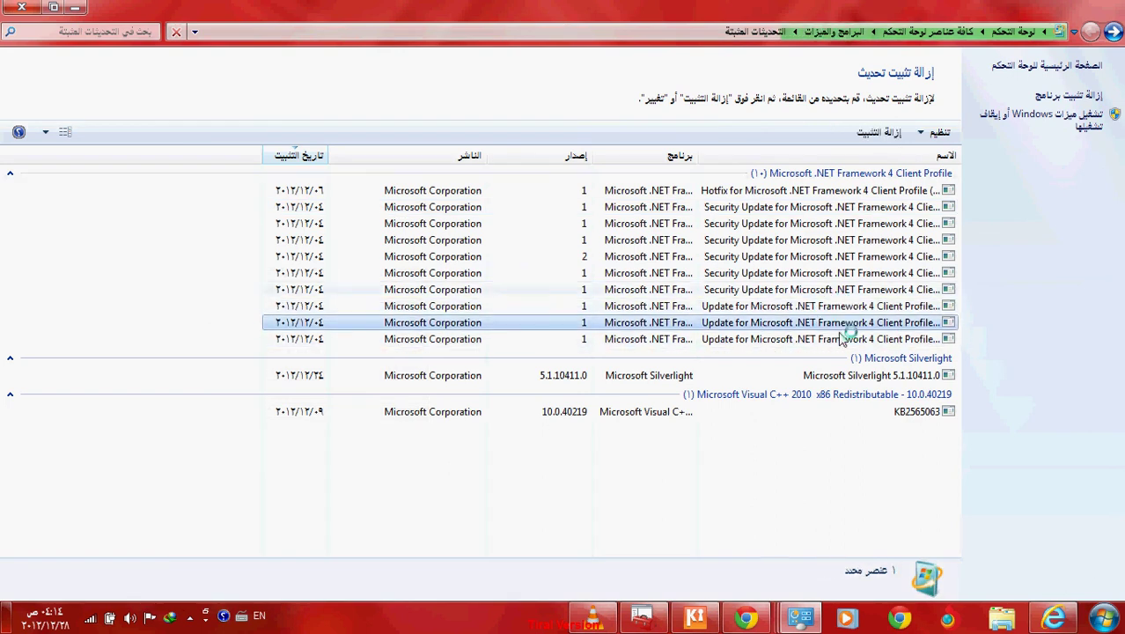
key(Down)
click(842, 307)
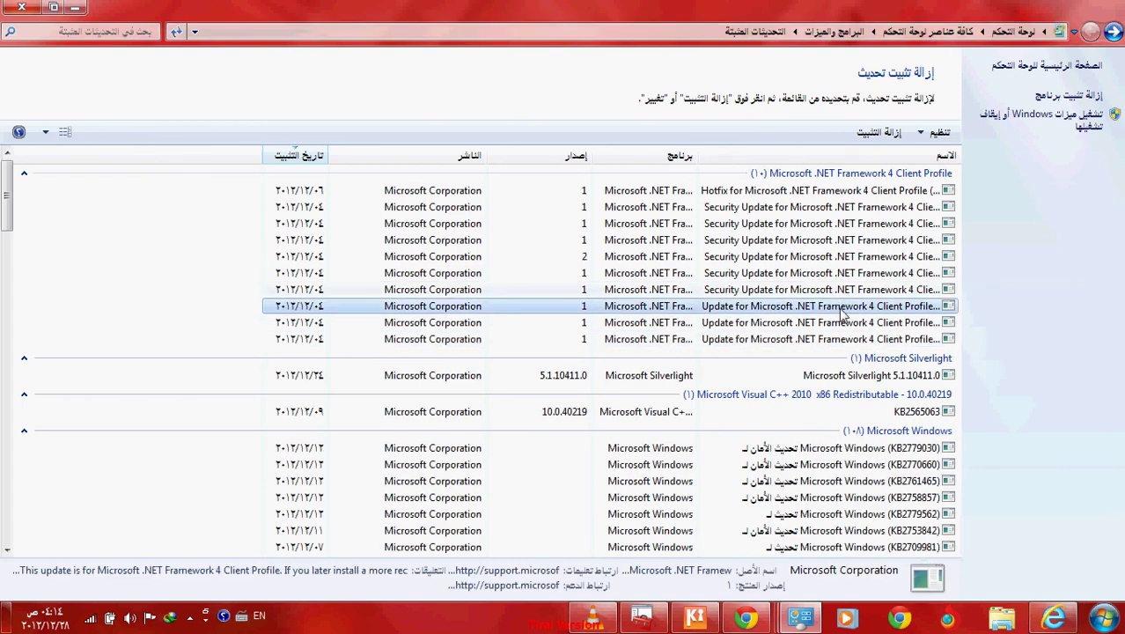
key(Down)
key(Down)
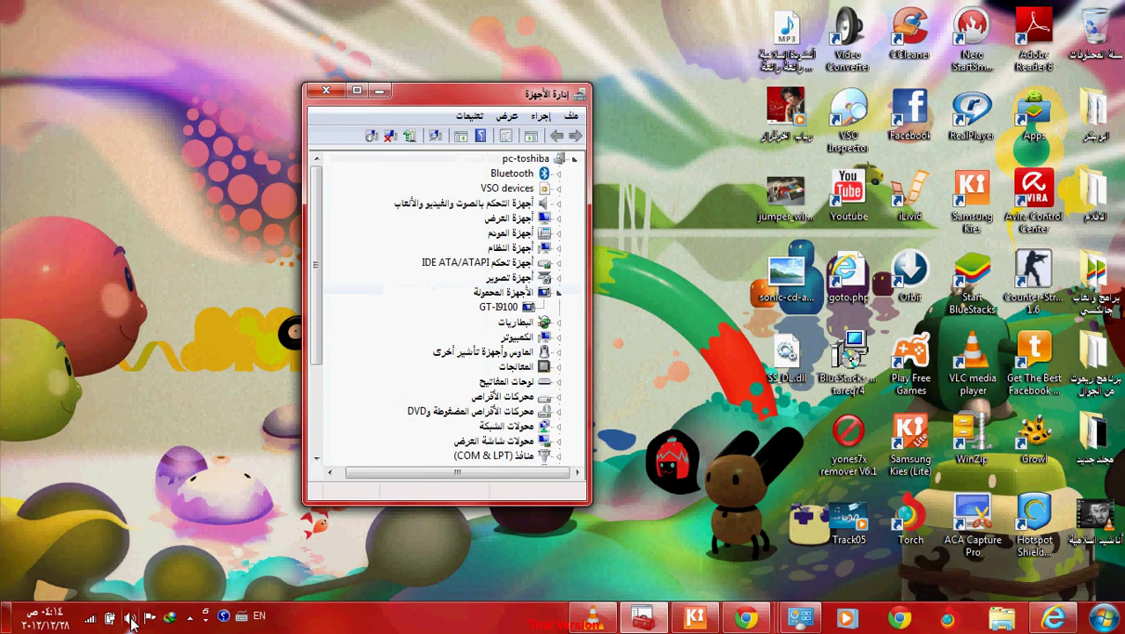
- Stop the running screen recording in ACA Capture Pro
click(188, 618)
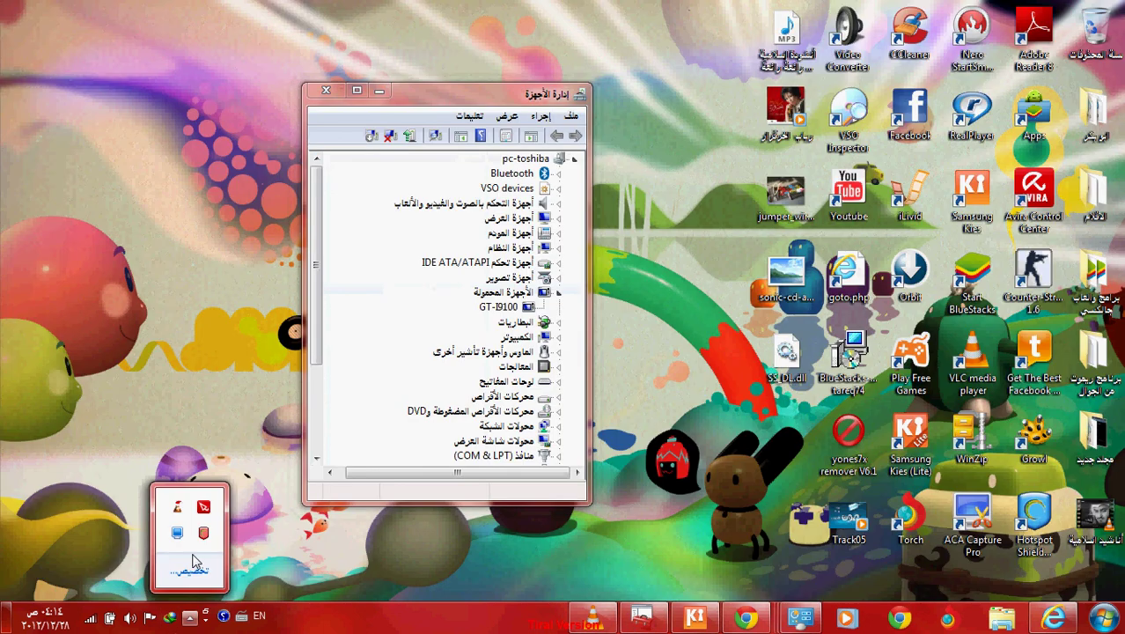
right_click(177, 533)
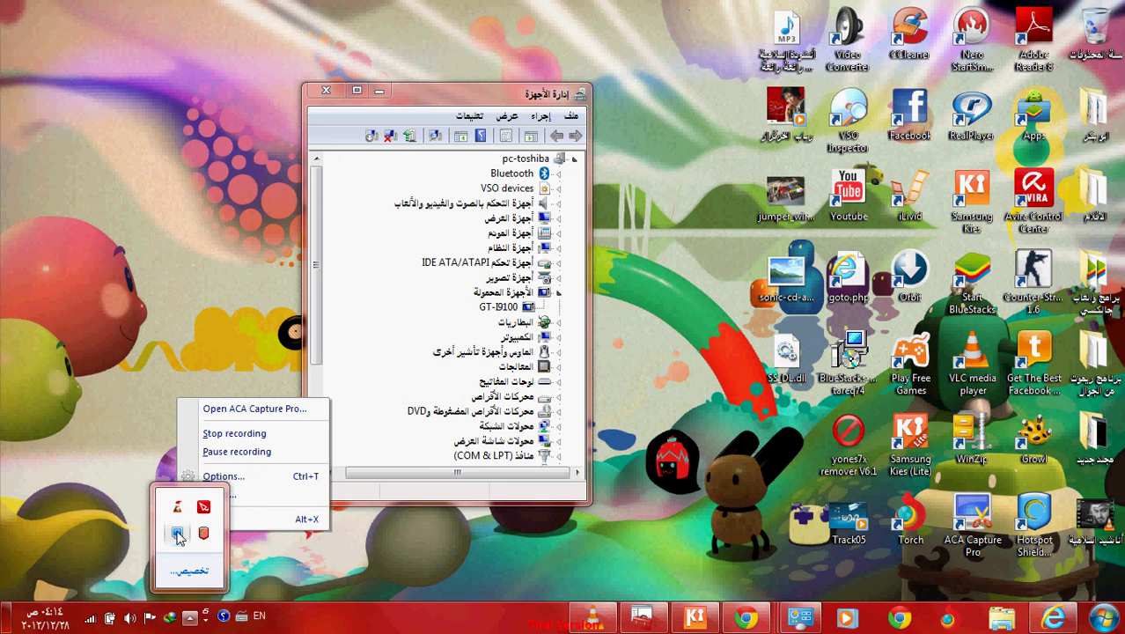
click(256, 439)
click(621, 487)
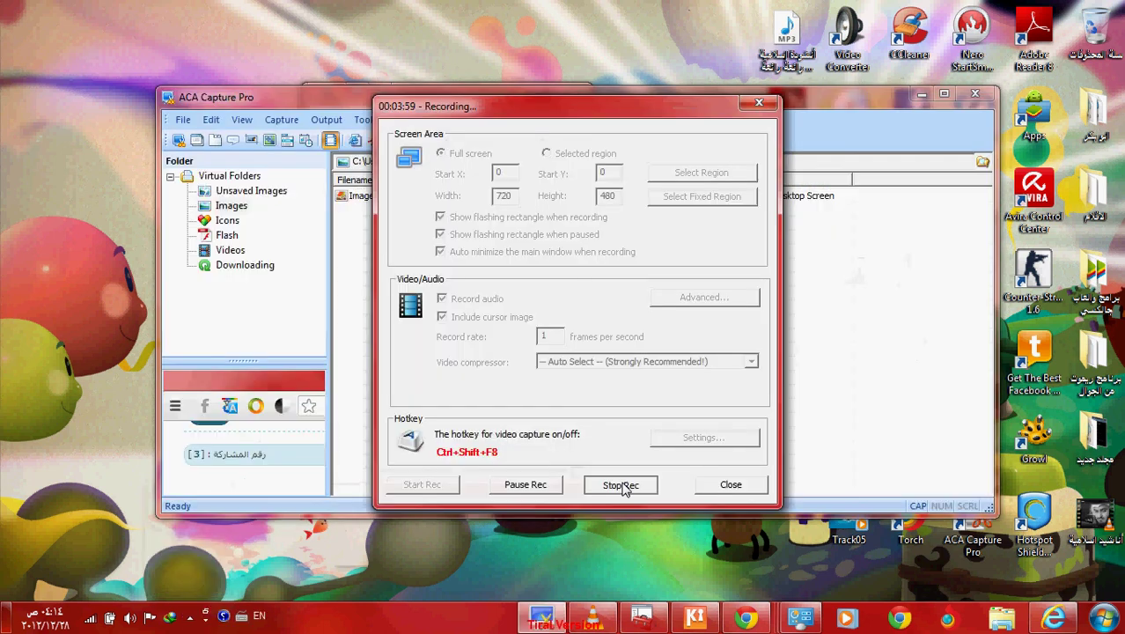